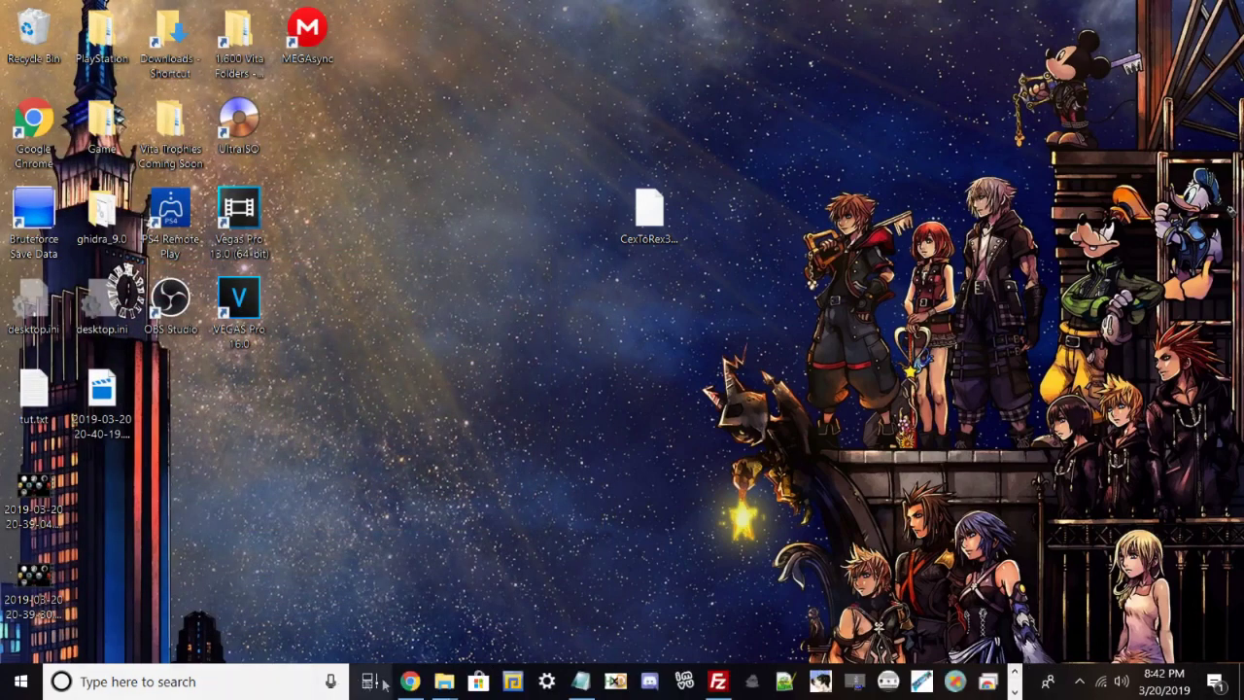
Open the CEX-2-REX Bitbucket page in Chrome and read its Readme on working and non-working Testkit features
click(409, 681)
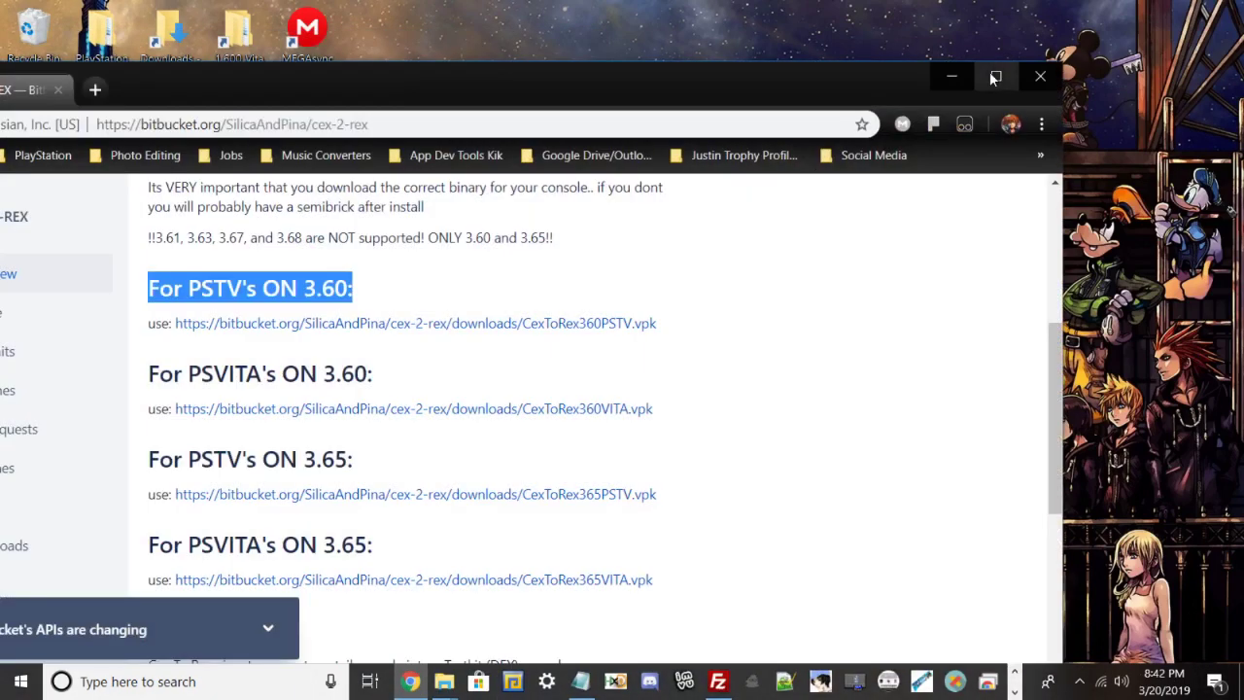
click(996, 76)
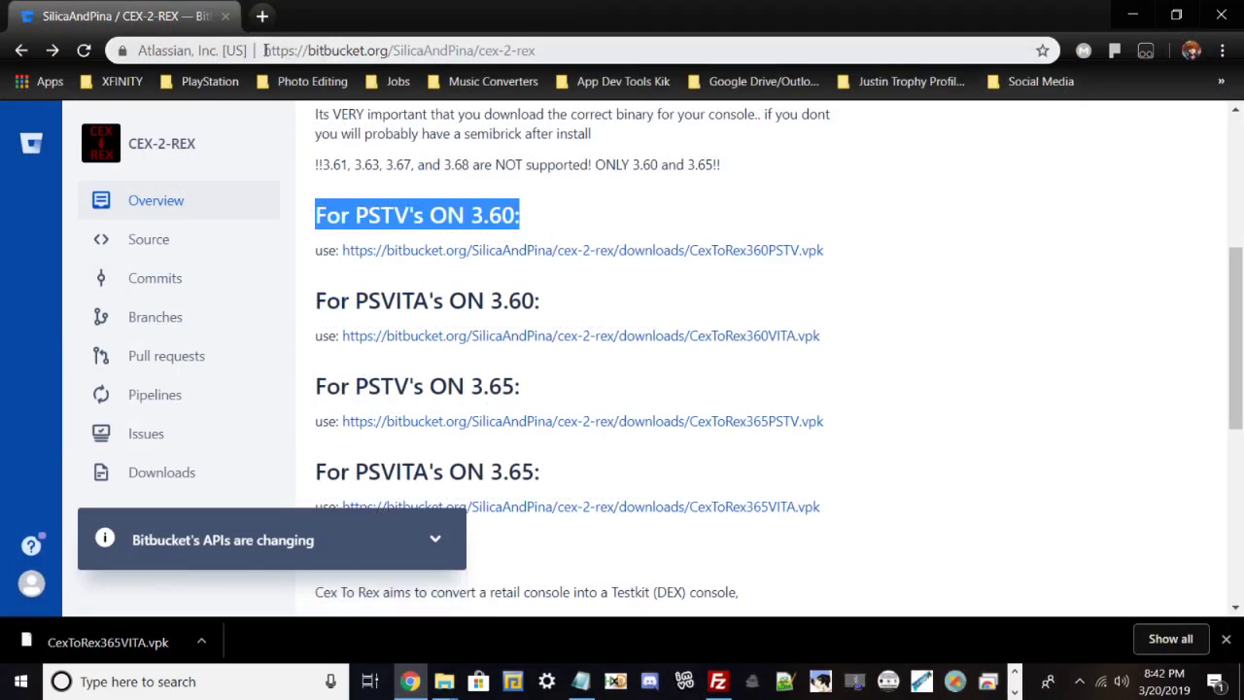
drag(266, 50, 539, 54)
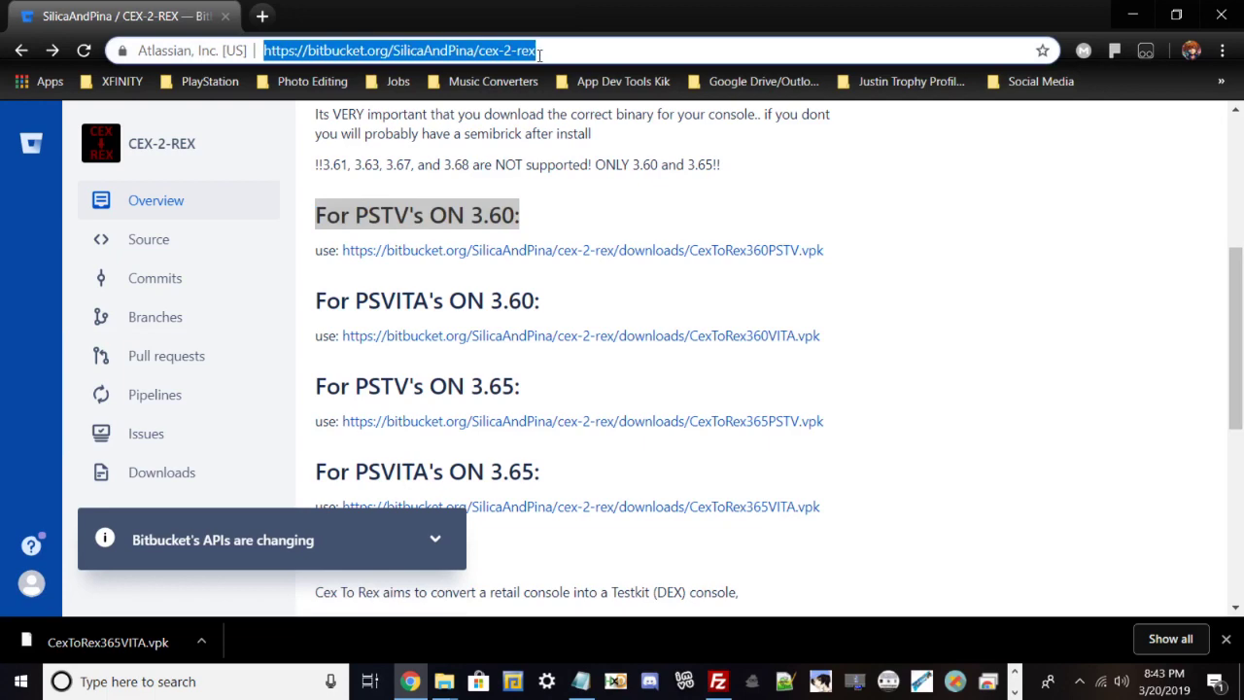
scroll(514, 286, up, 4)
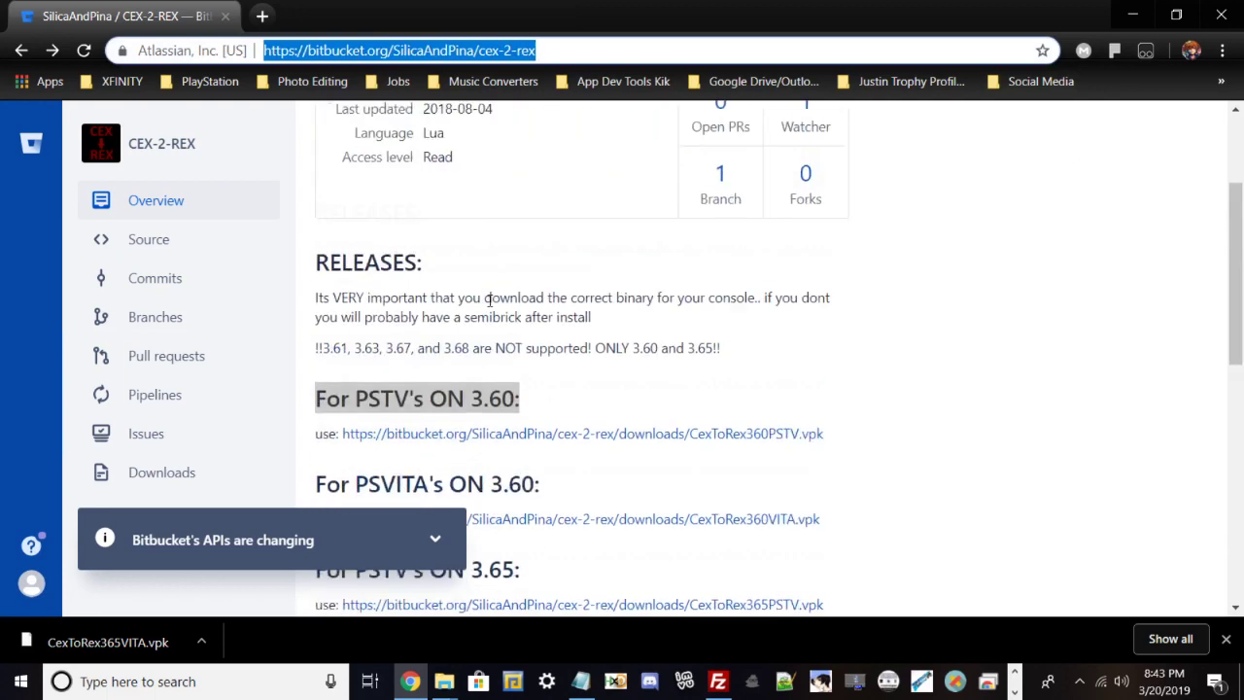
scroll(962, 290, down, 10)
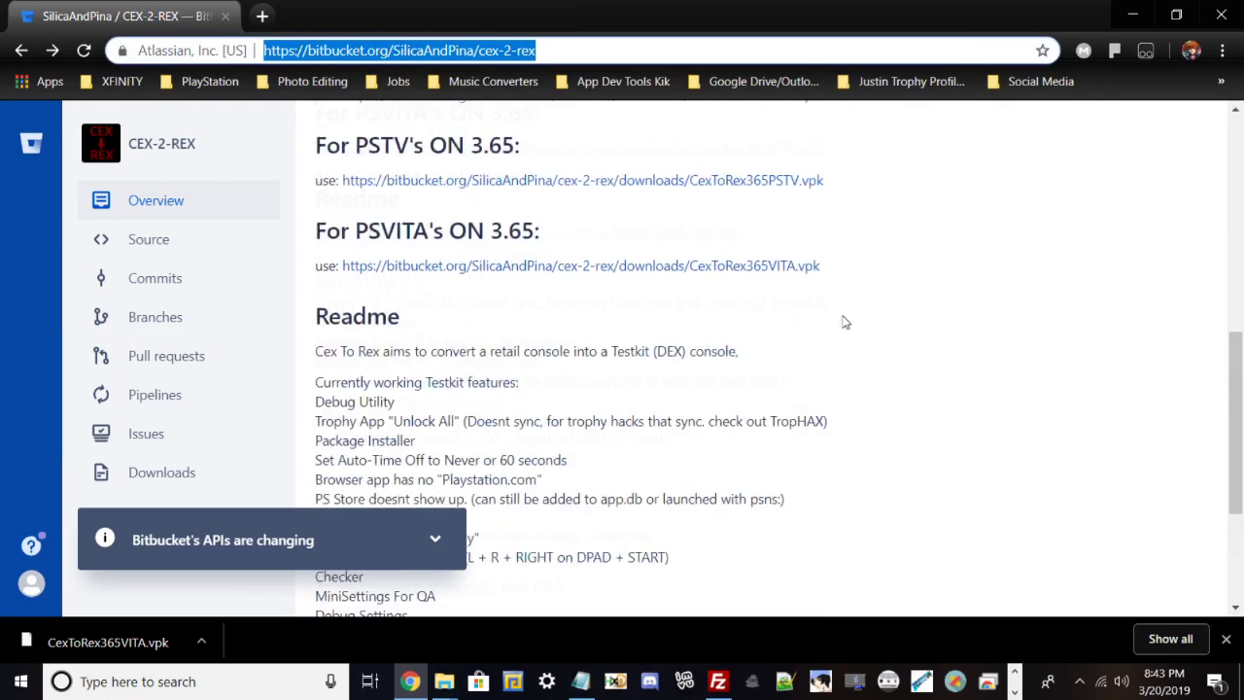
scroll(653, 362, up, 3)
scroll(651, 362, down, 1)
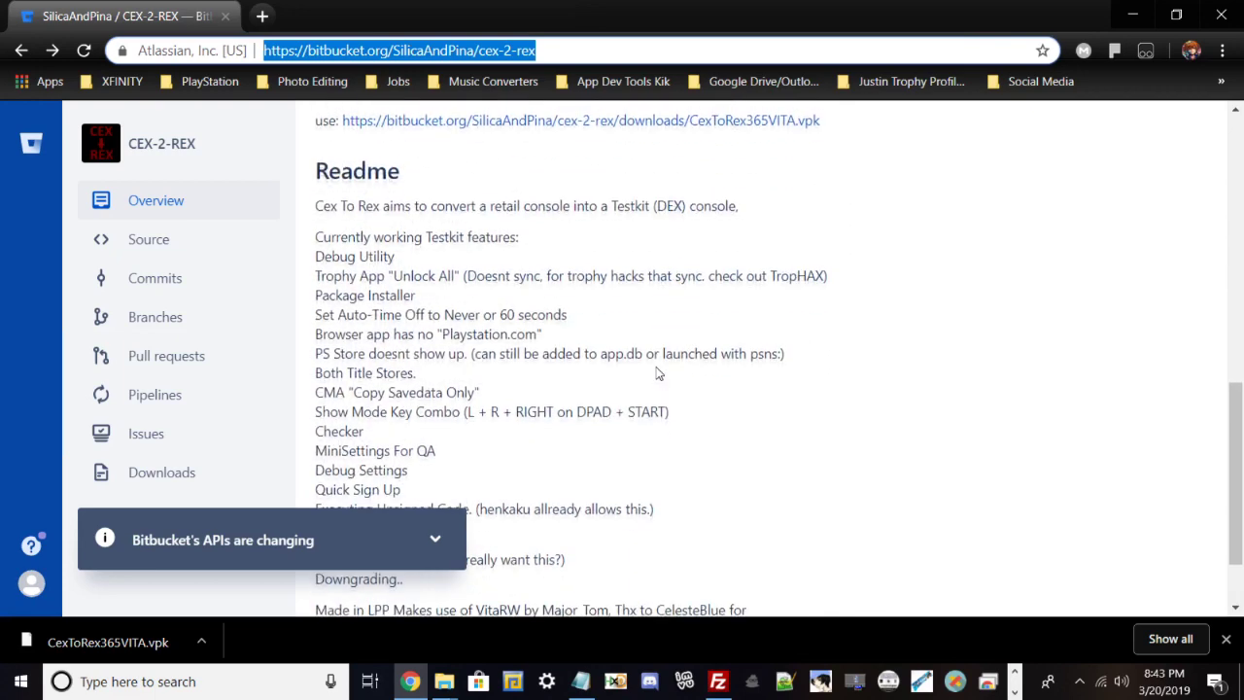
scroll(602, 362, down, 2)
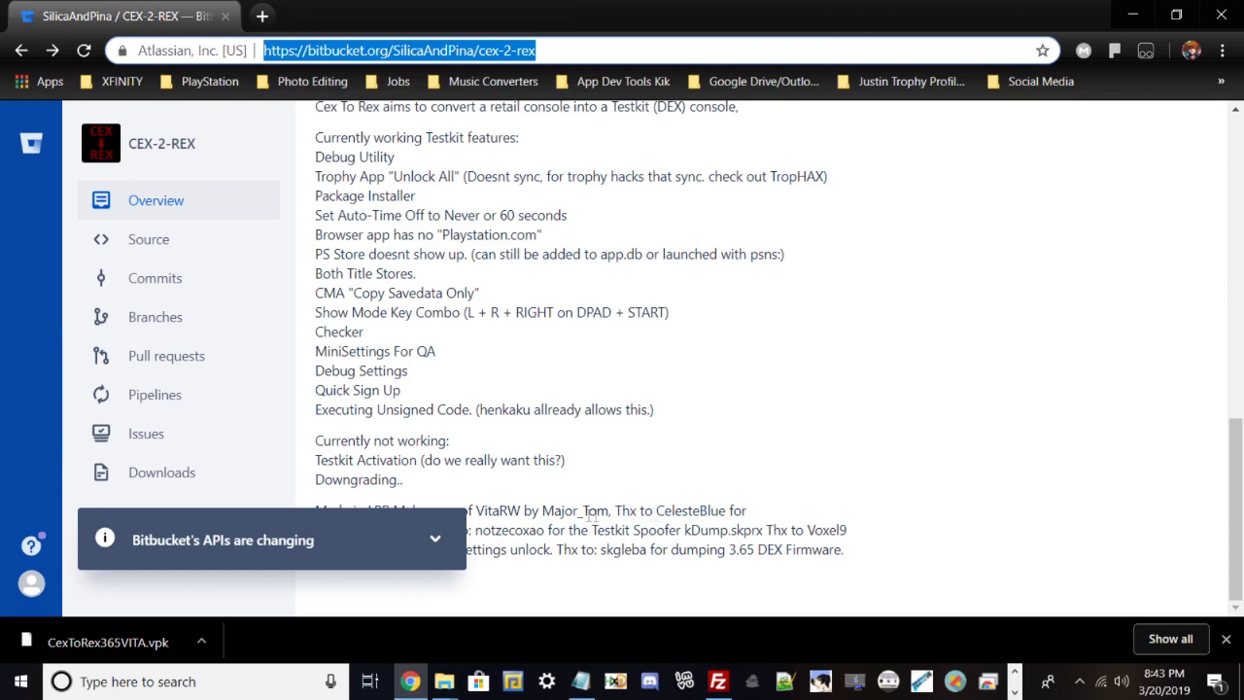
click(610, 554)
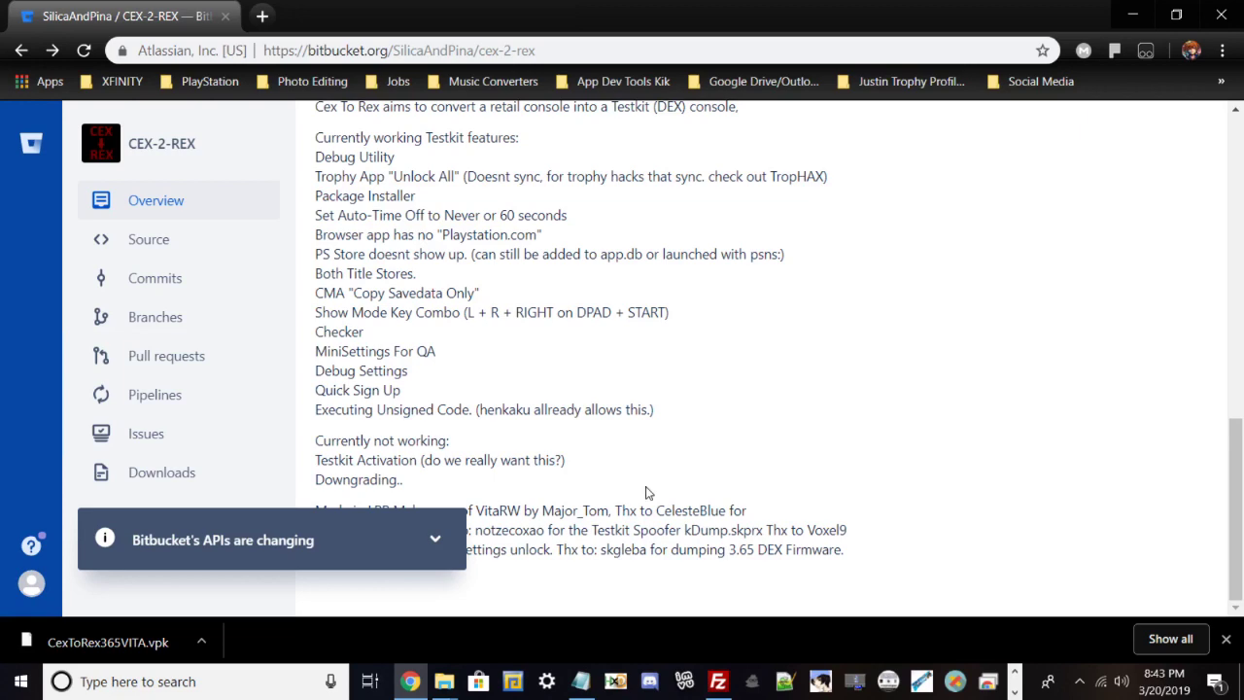
Review the release downloads for PSTV and PSVITA consoles on 3.60 and 3.65, minimizing the browser when done
scroll(589, 492, up, 5)
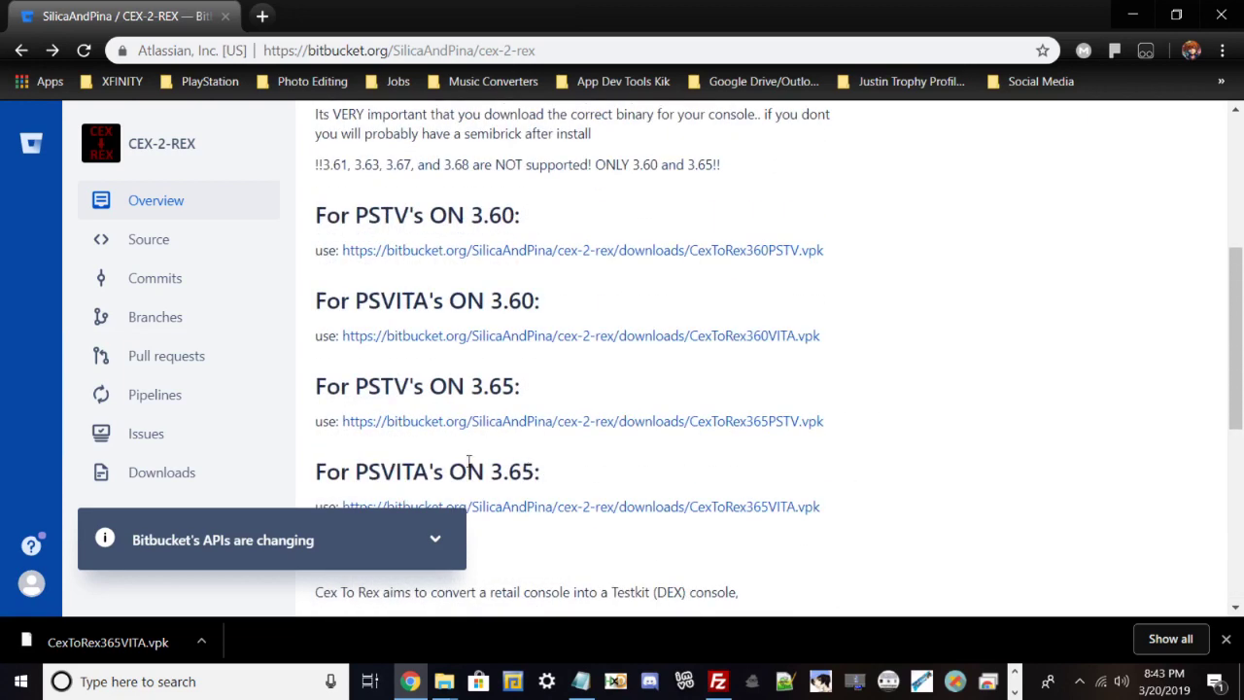
scroll(603, 432, up, 4)
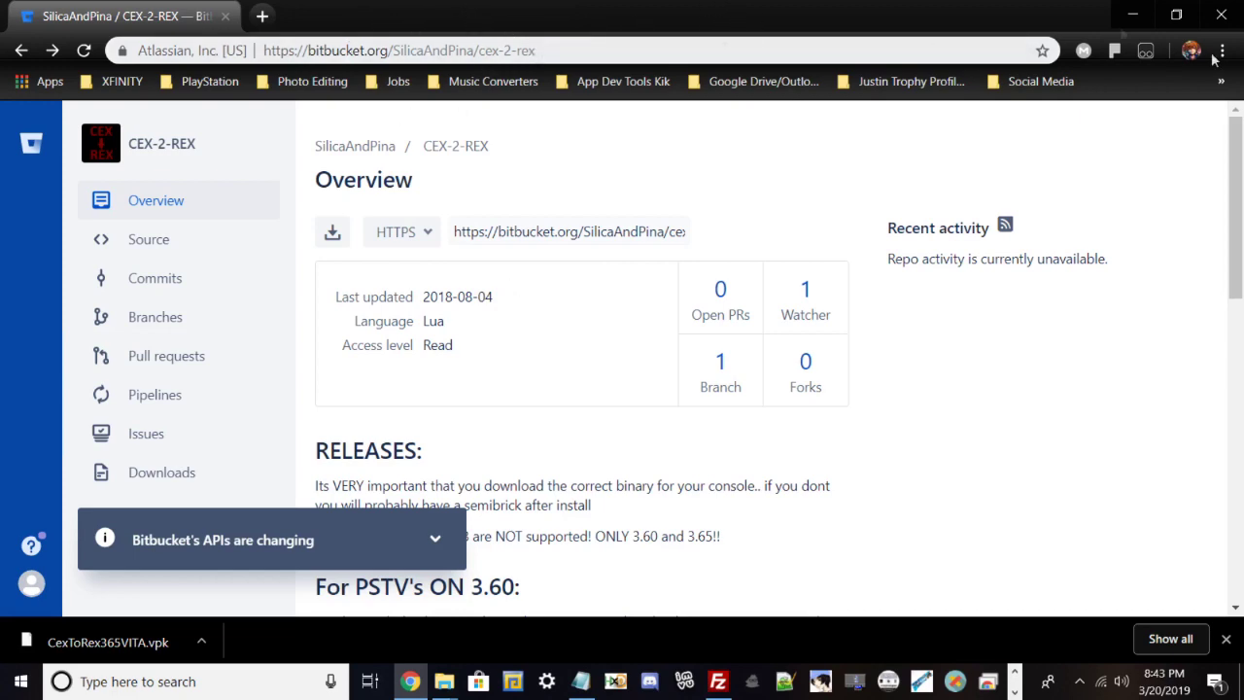
scroll(792, 125, down, 1)
scroll(906, 316, down, 3)
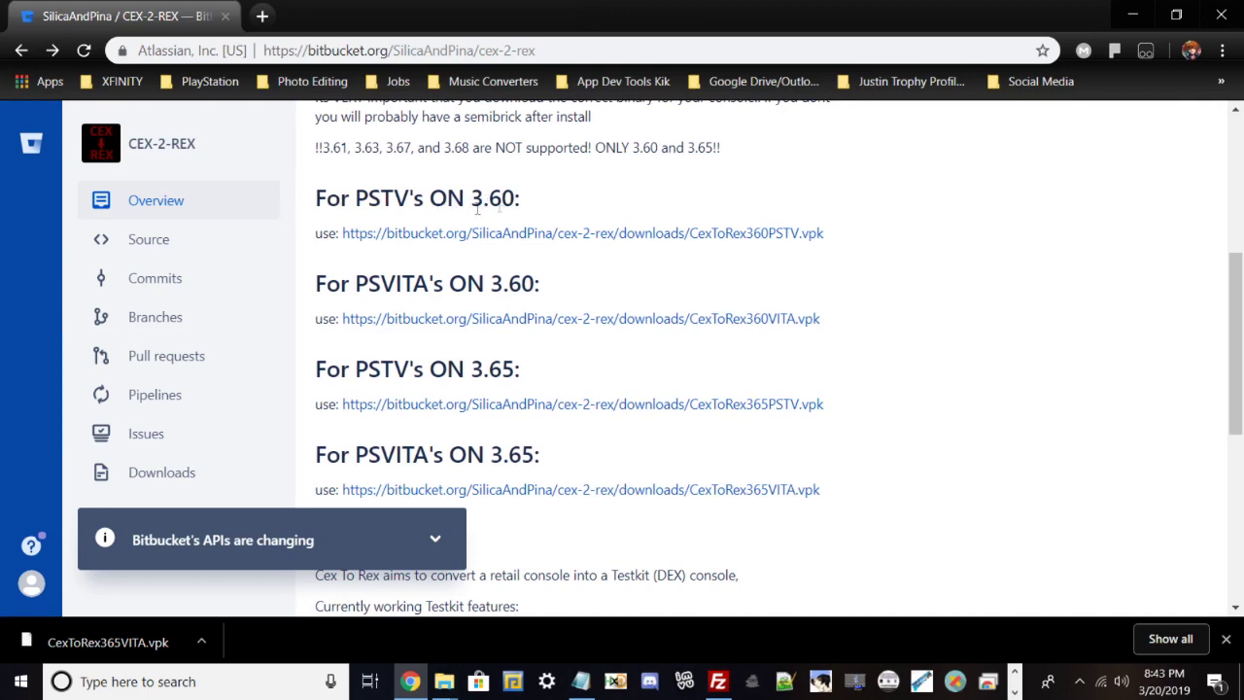
drag(525, 199, 314, 199)
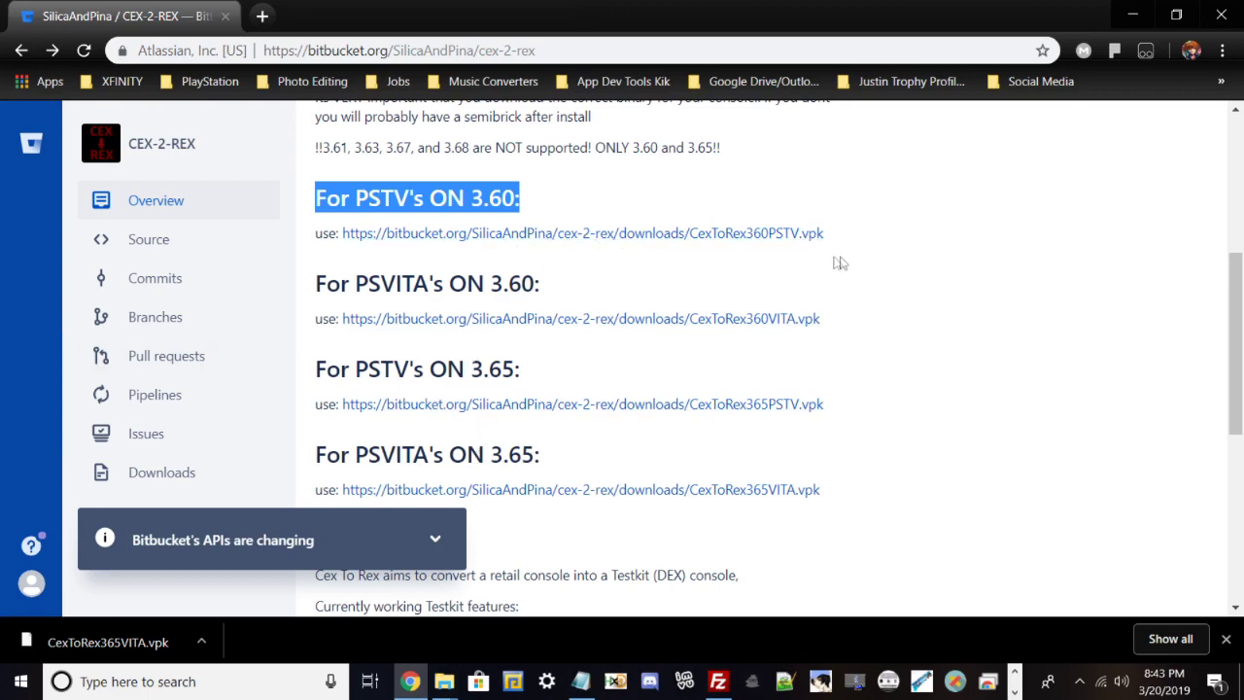
click(1132, 15)
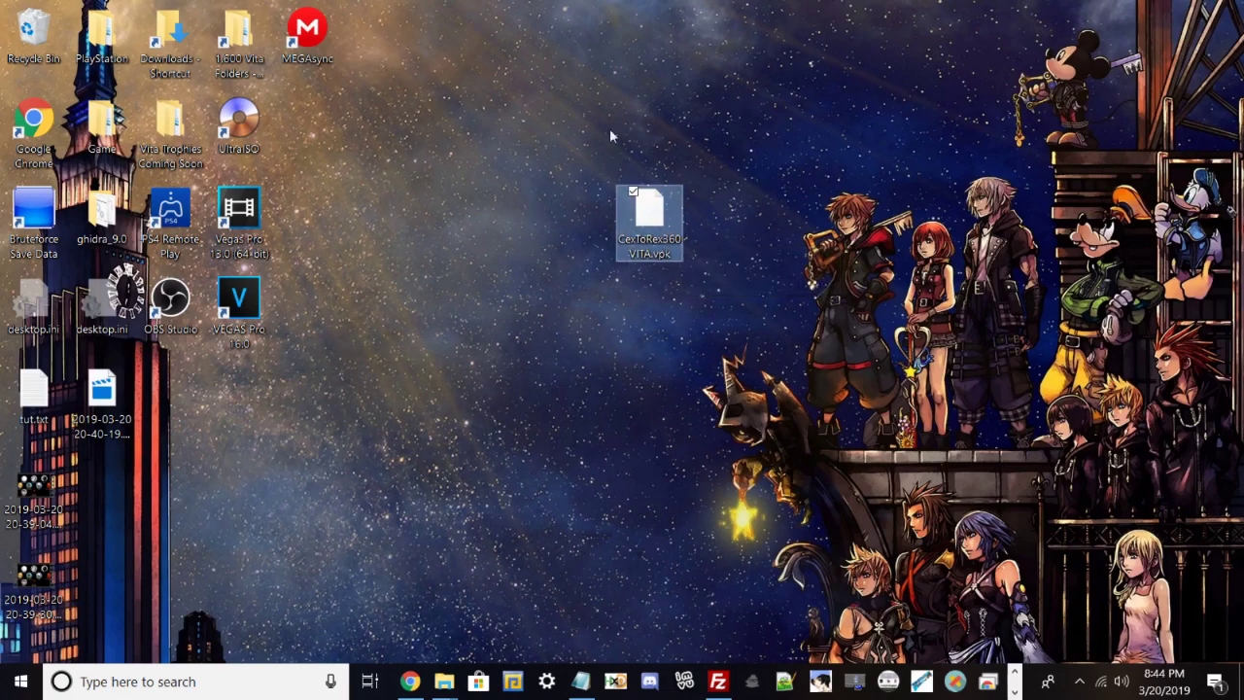
Switch to the PS Vita screen captured in OBS Studio, enlarge it and launch VitaShell
click(718, 681)
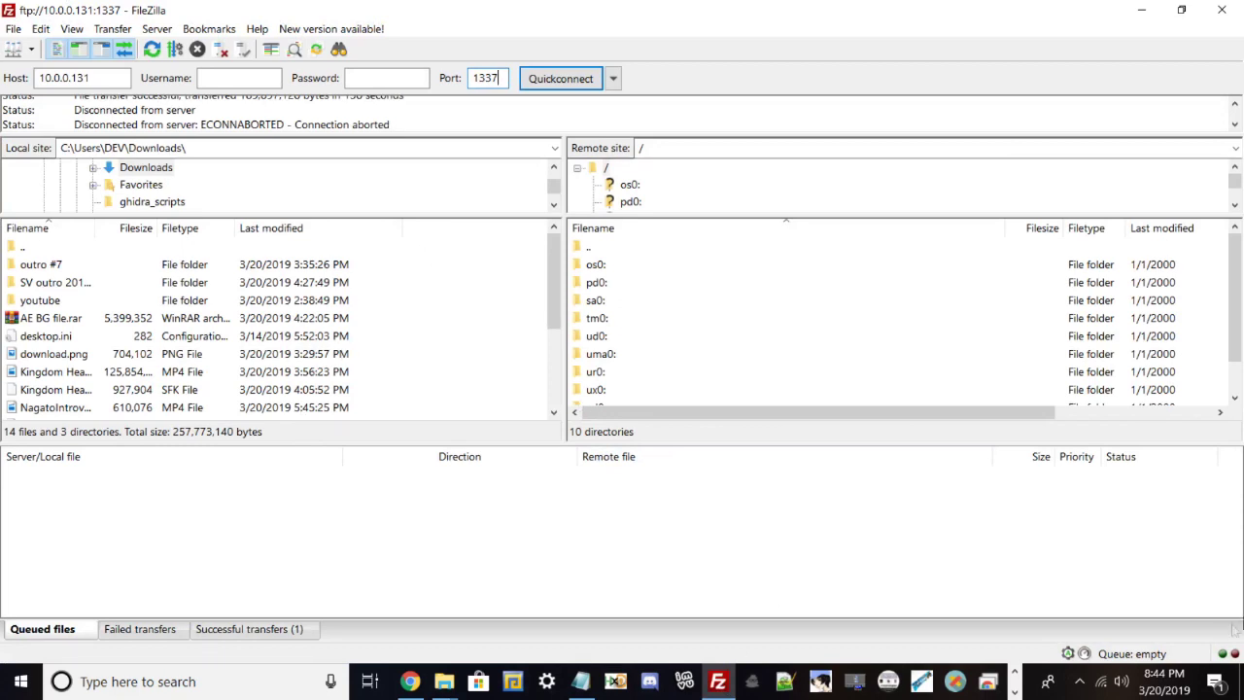
click(1016, 677)
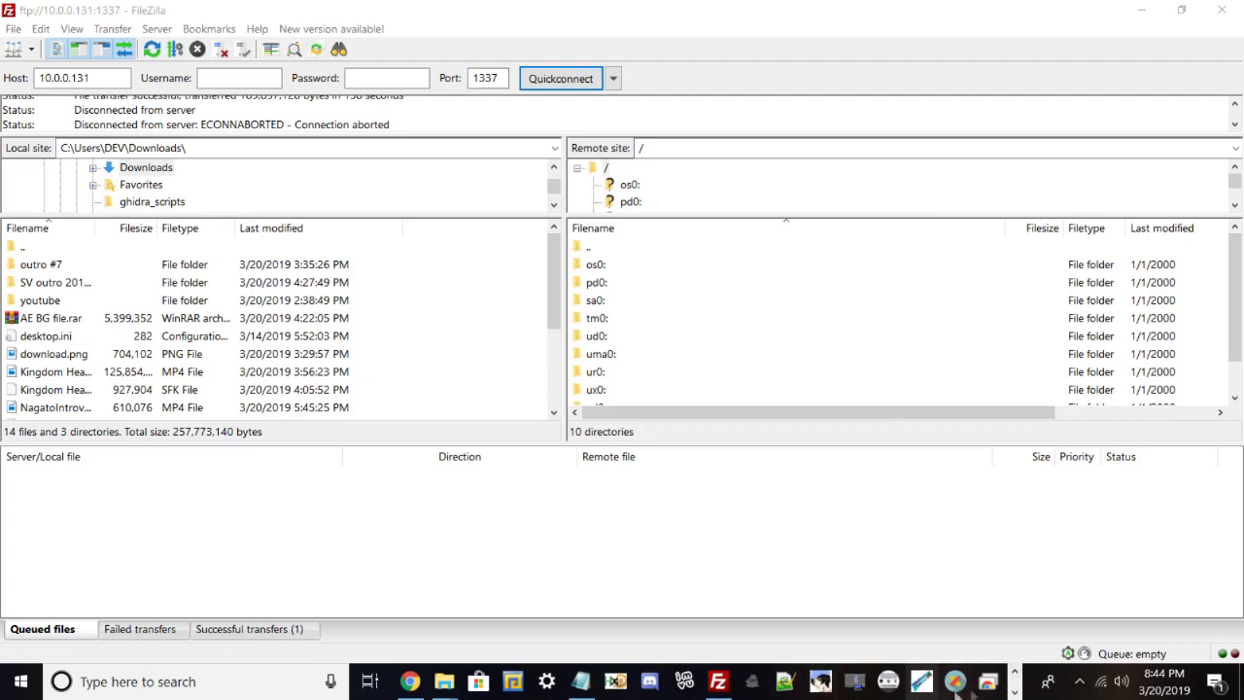
click(415, 681)
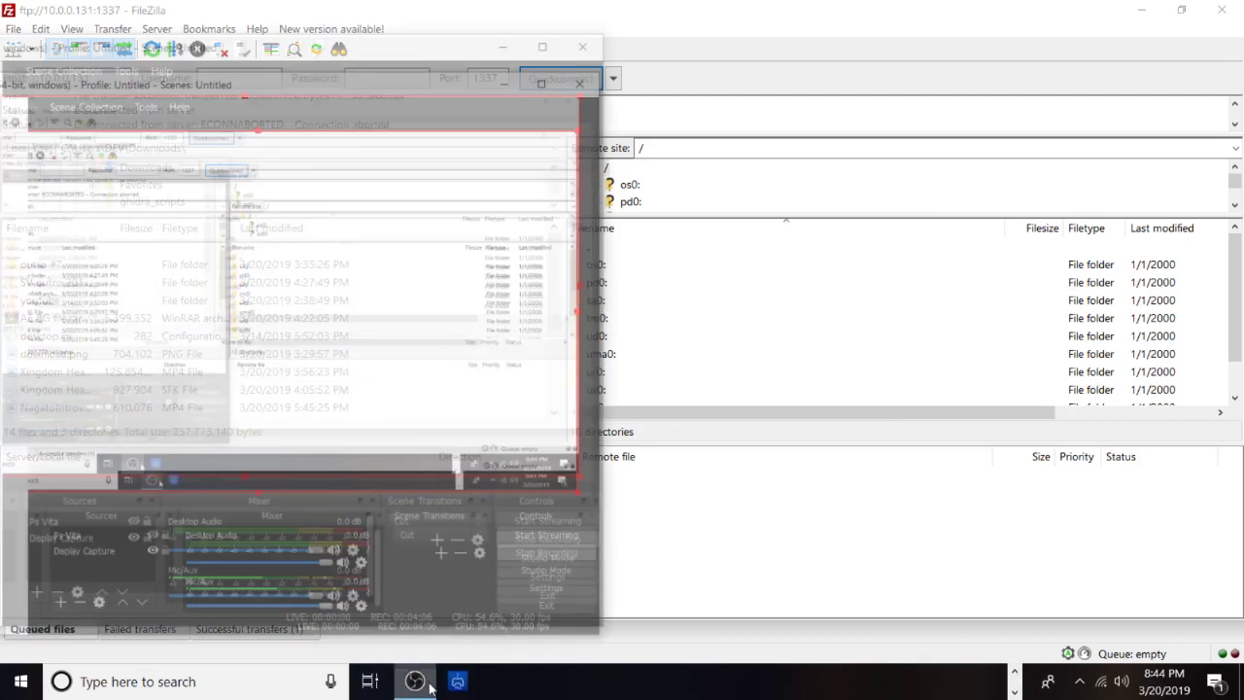
click(542, 43)
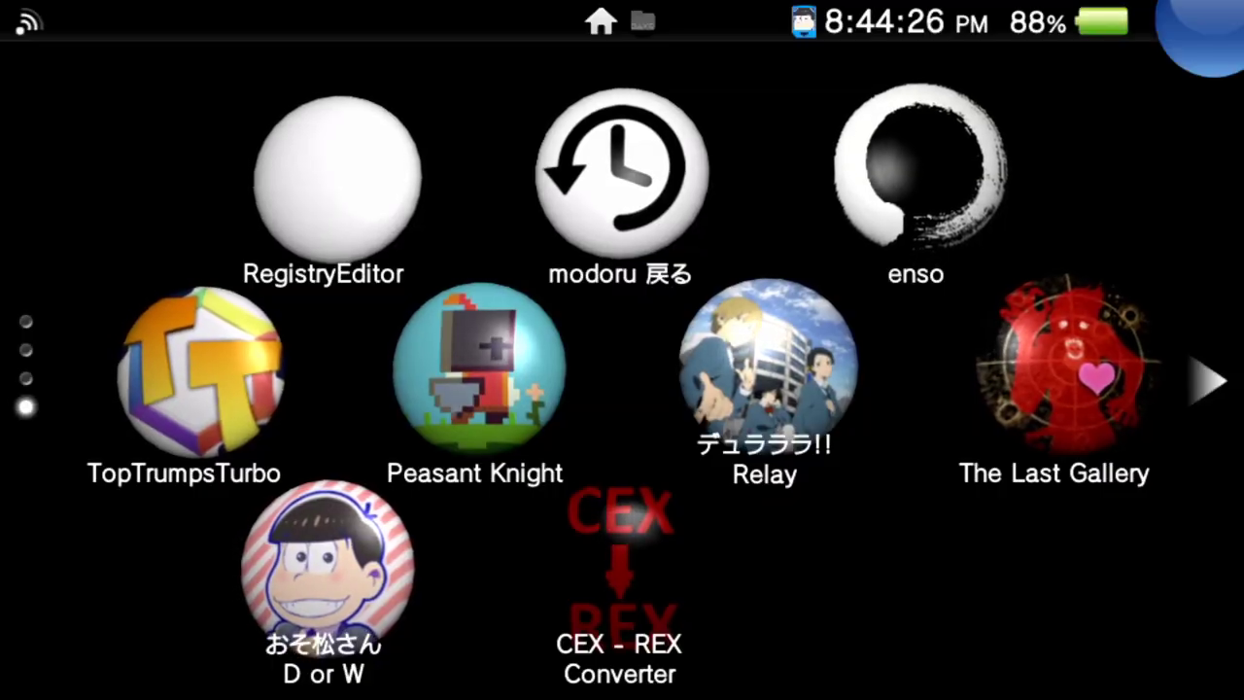
drag(622, 243, 622, 535)
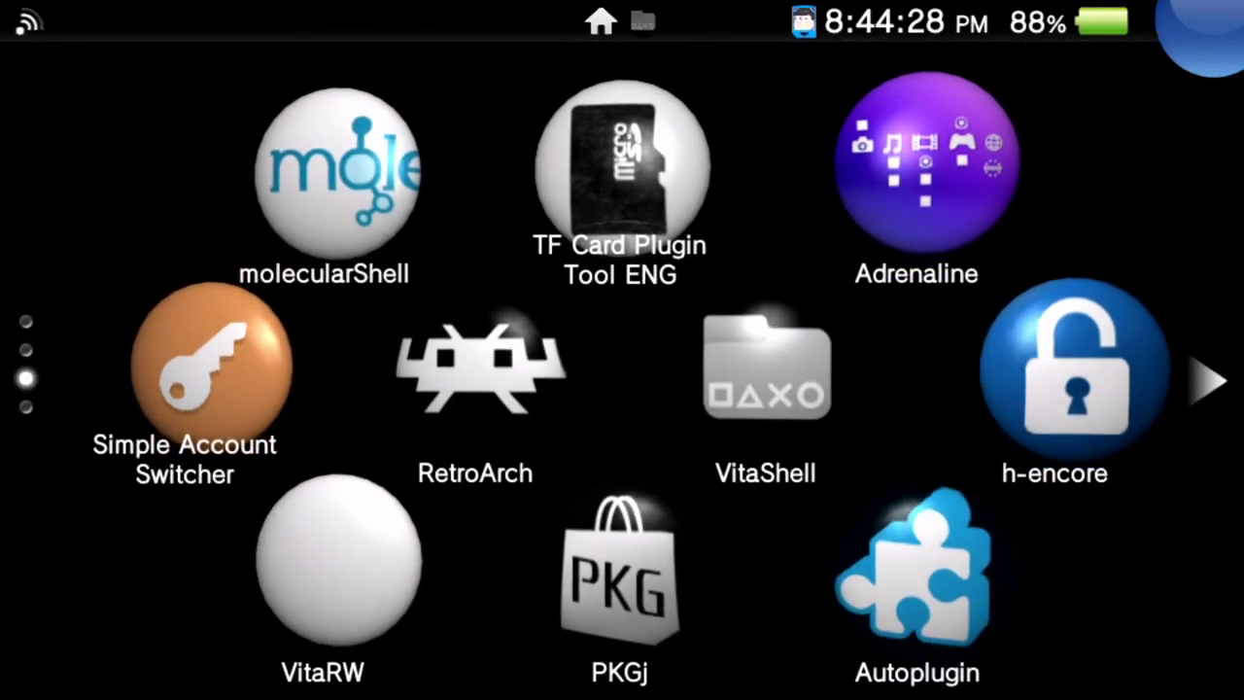
click(764, 375)
click(932, 430)
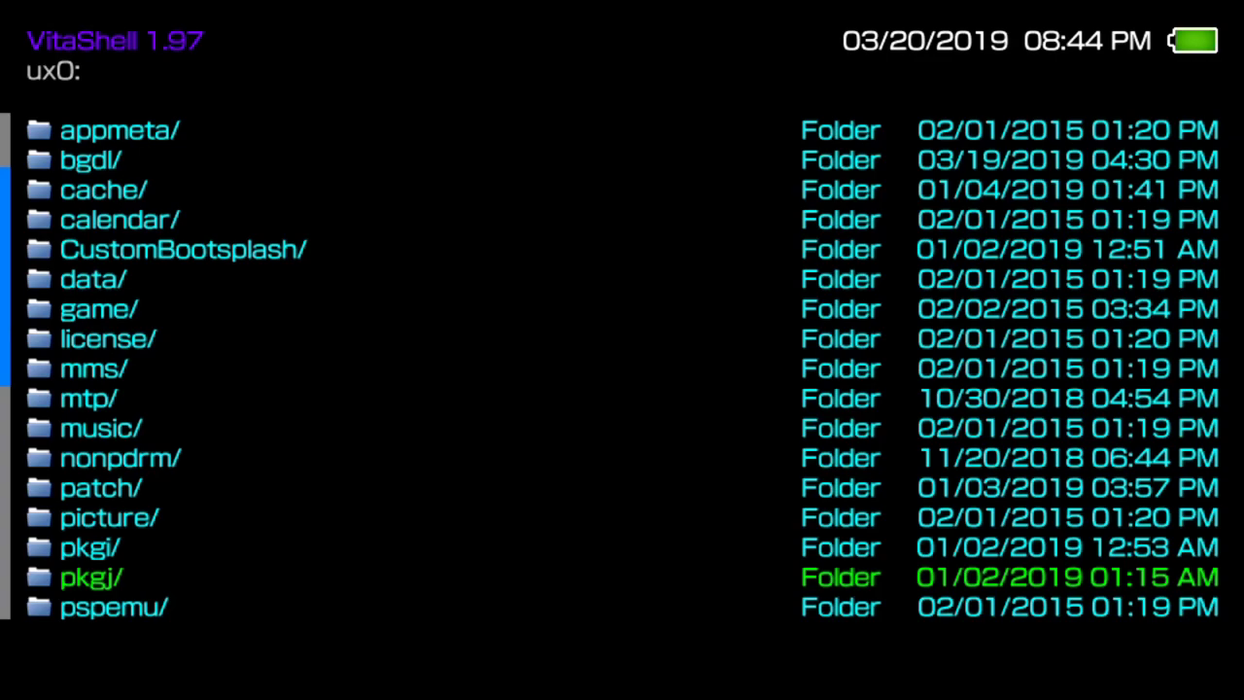
Look through the folders and files in ux0: down to the end of the list
key(Up)
key(Down)
key(Down)
key(Down)
key(Down)
key(Down)
key(Down)
key(Down)
key(Down)
key(Down)
key(Down)
key(Down)
key(Down)
key(Down)
key(Down)
key(Down)
key(Down)
key(Down)
key(Down)
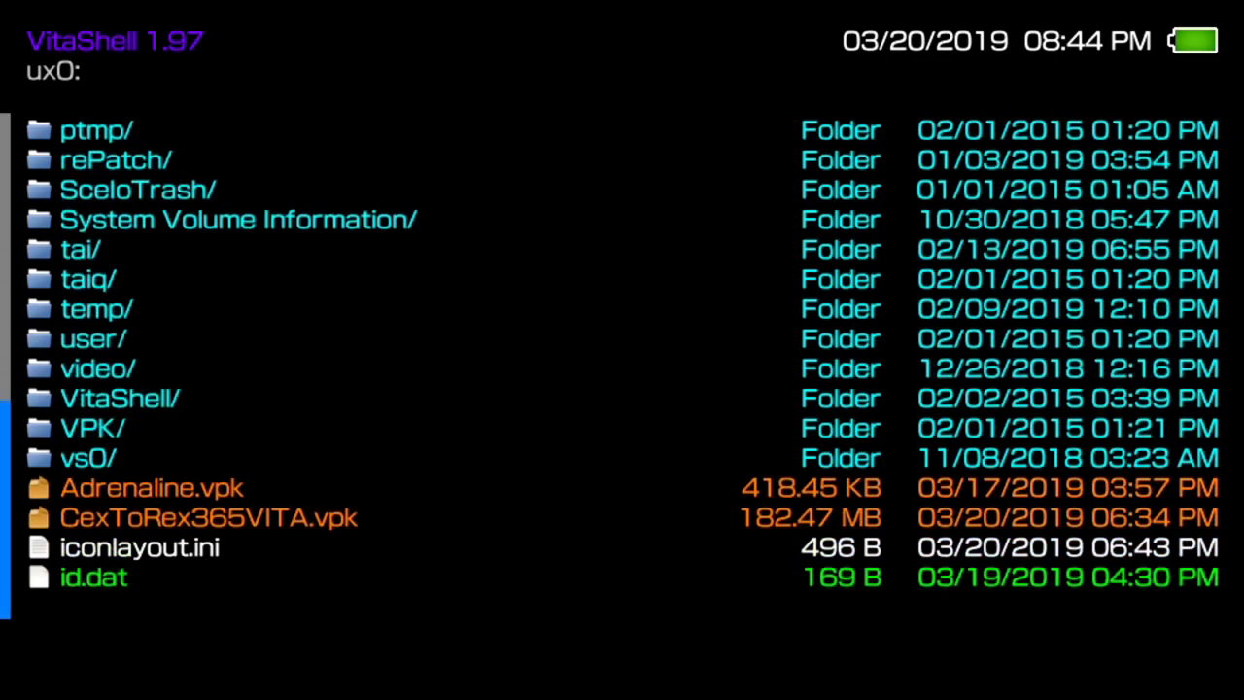
Set VitaShell's SELECT button option to FTP and start the FTP server
key(Return)
key(Down)
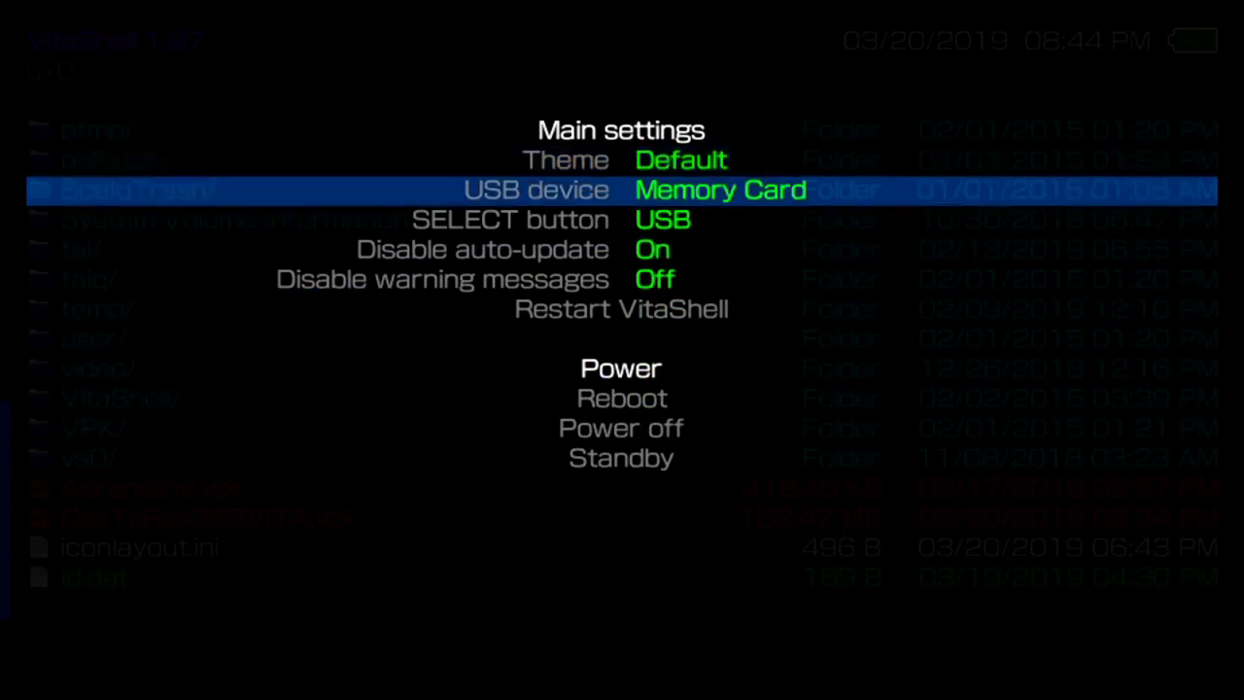
key(Down)
key(Return)
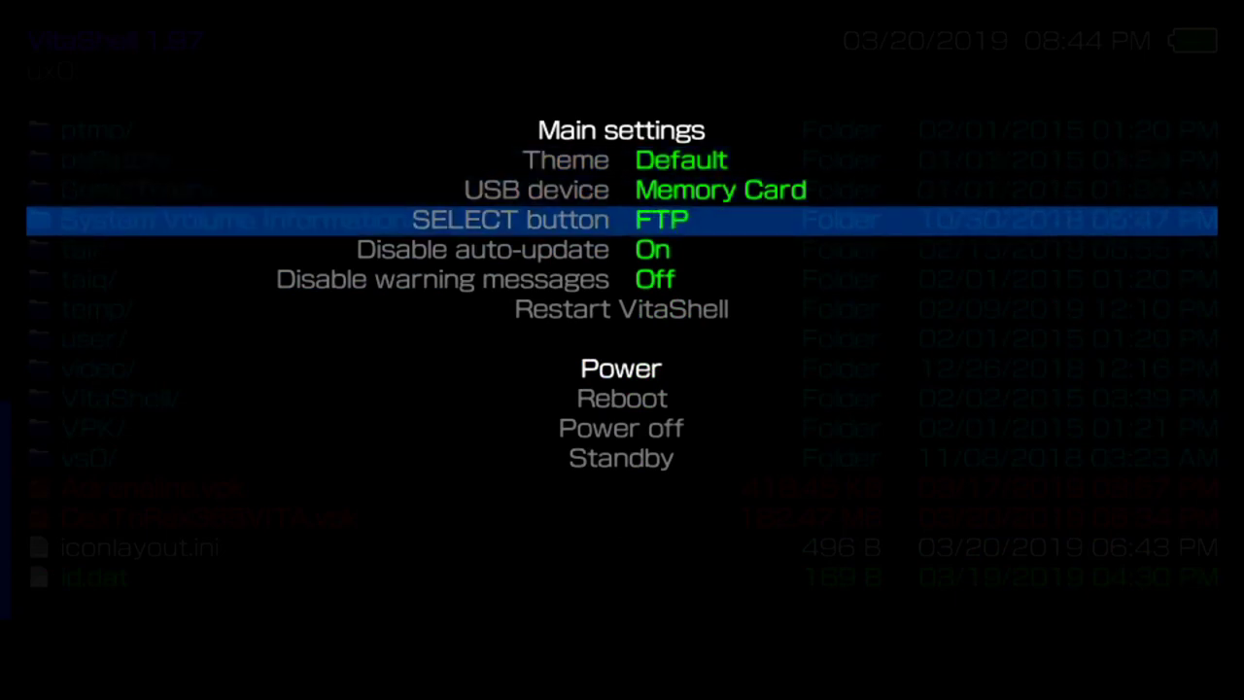
key(Escape)
key(space)
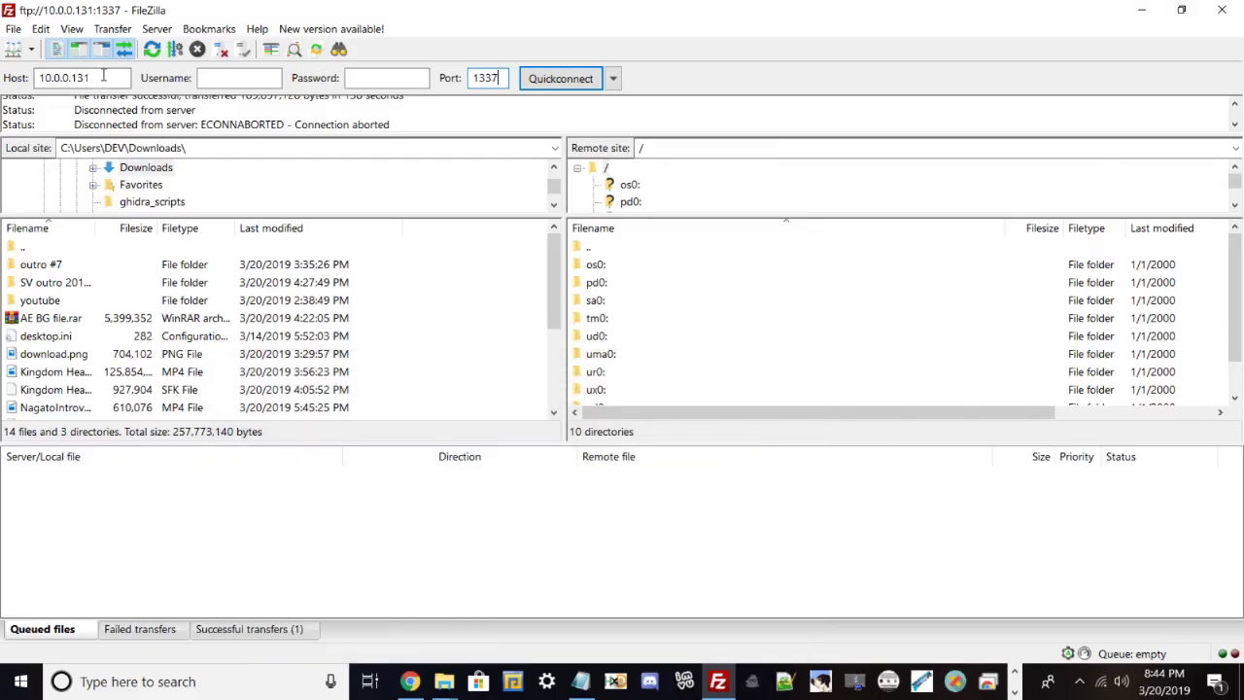
Connect FileZilla to the Vita's FTP server at host 10.0.0.248 in a new tab
drag(103, 78, 73, 78)
key(End)
key(End)
key(BackSpace)
key(BackSpace)
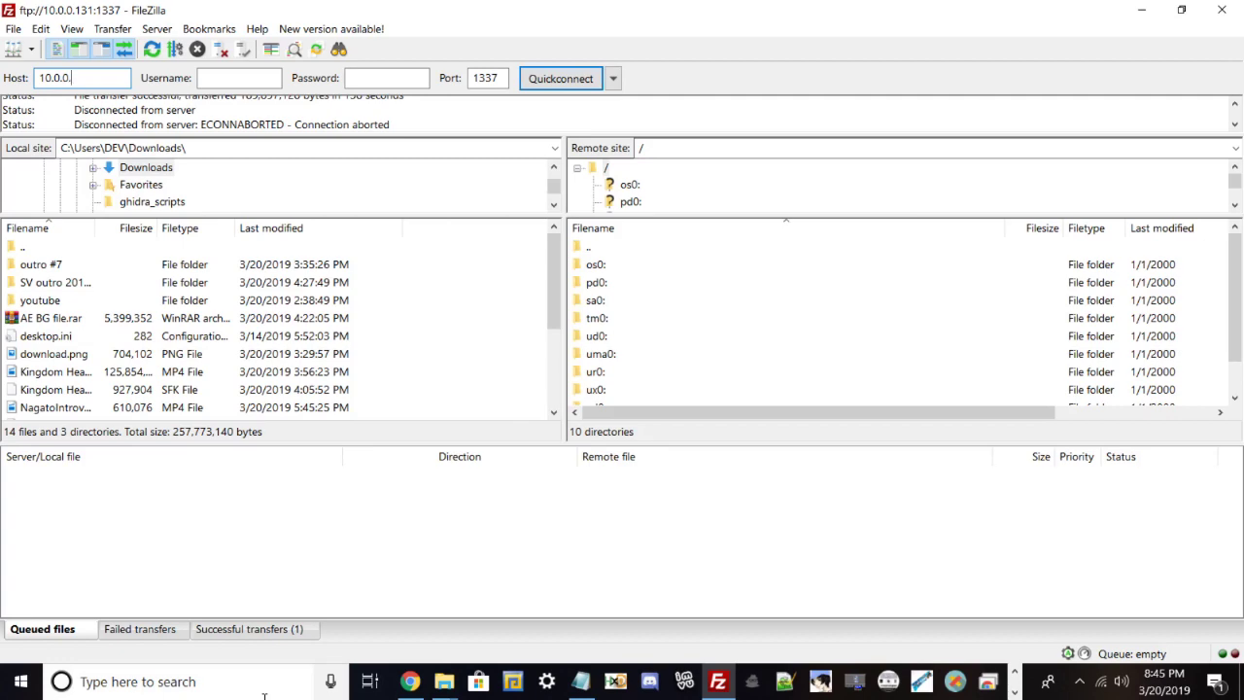
text(248)
key(Return)
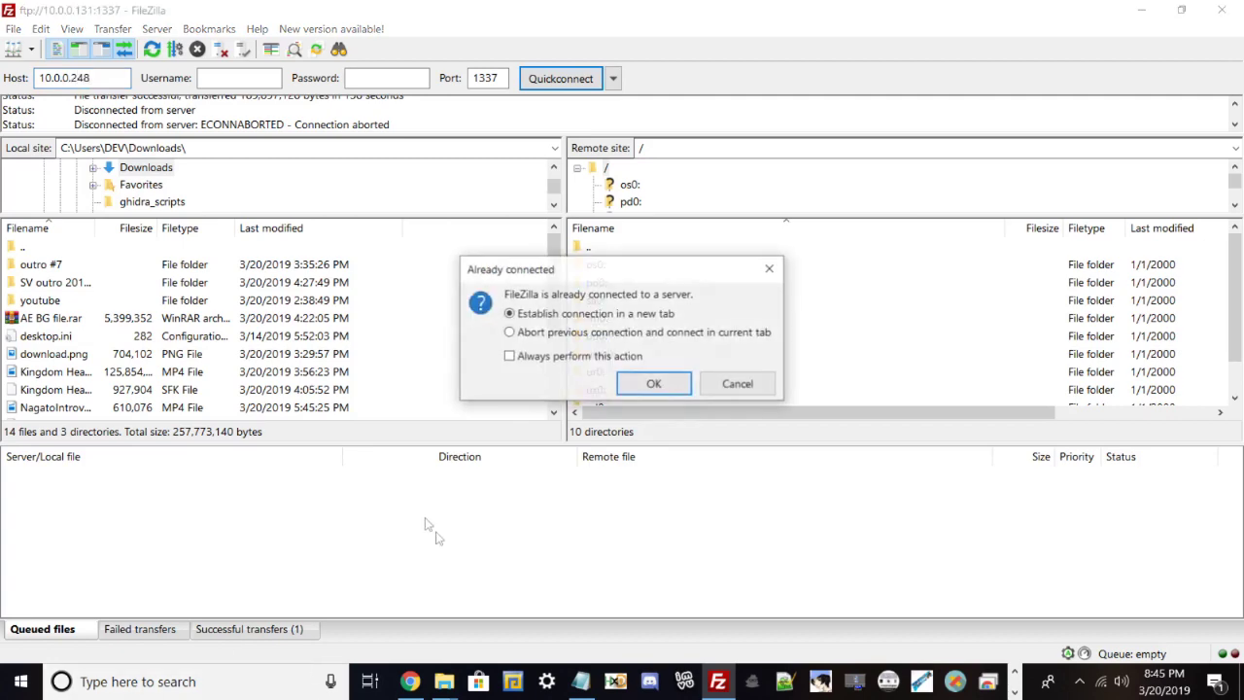
click(652, 384)
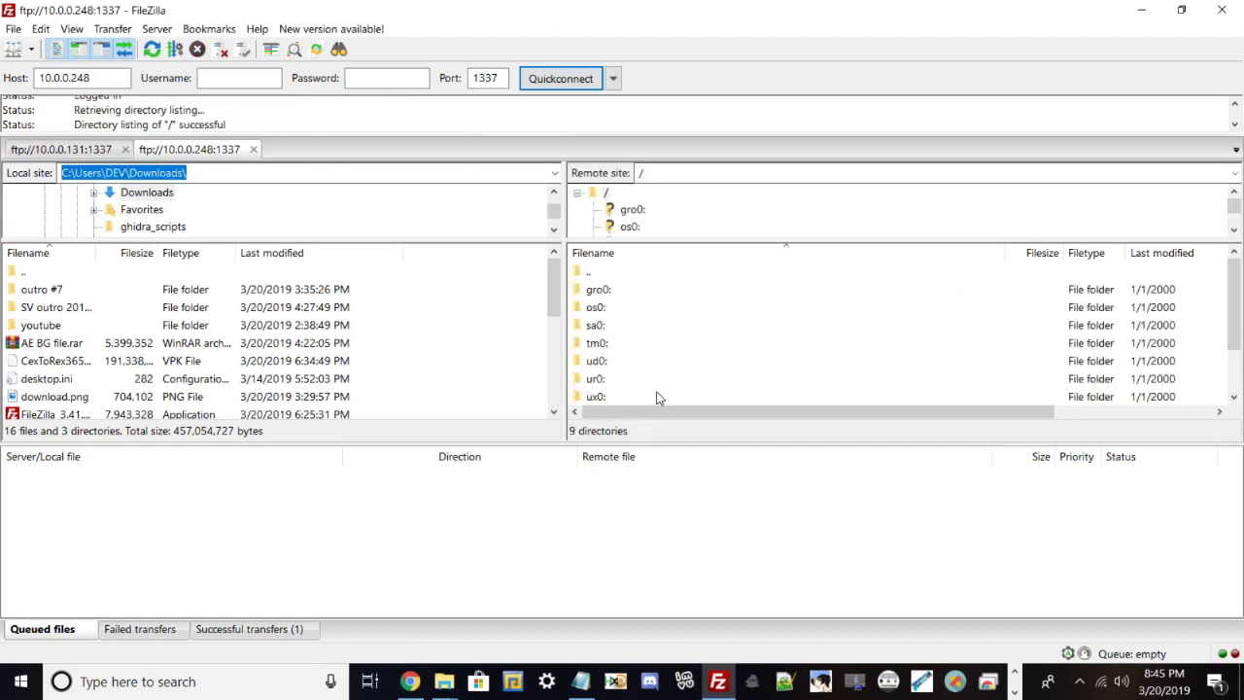
Enlarge FileZilla's file lists and arrange its reduced window alongside the CexToRex VPK on the desktop, minimizing the window when done
drag(584, 444, 583, 523)
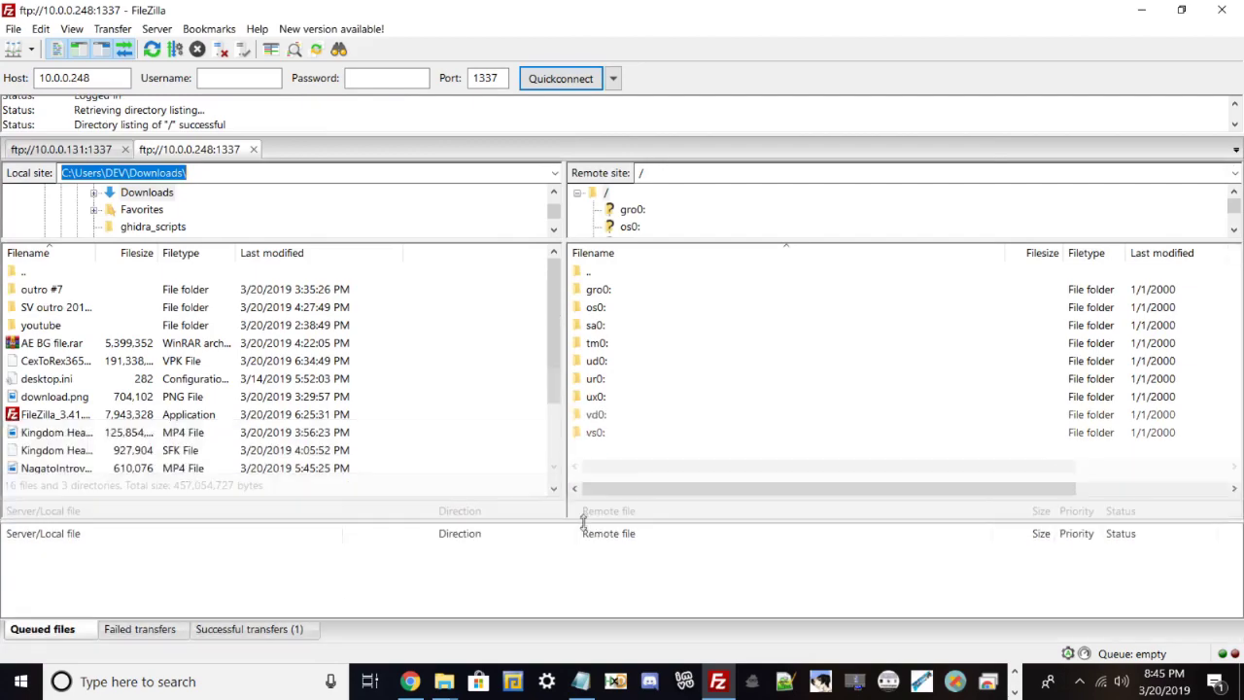
click(1181, 10)
drag(739, 254, 353, 119)
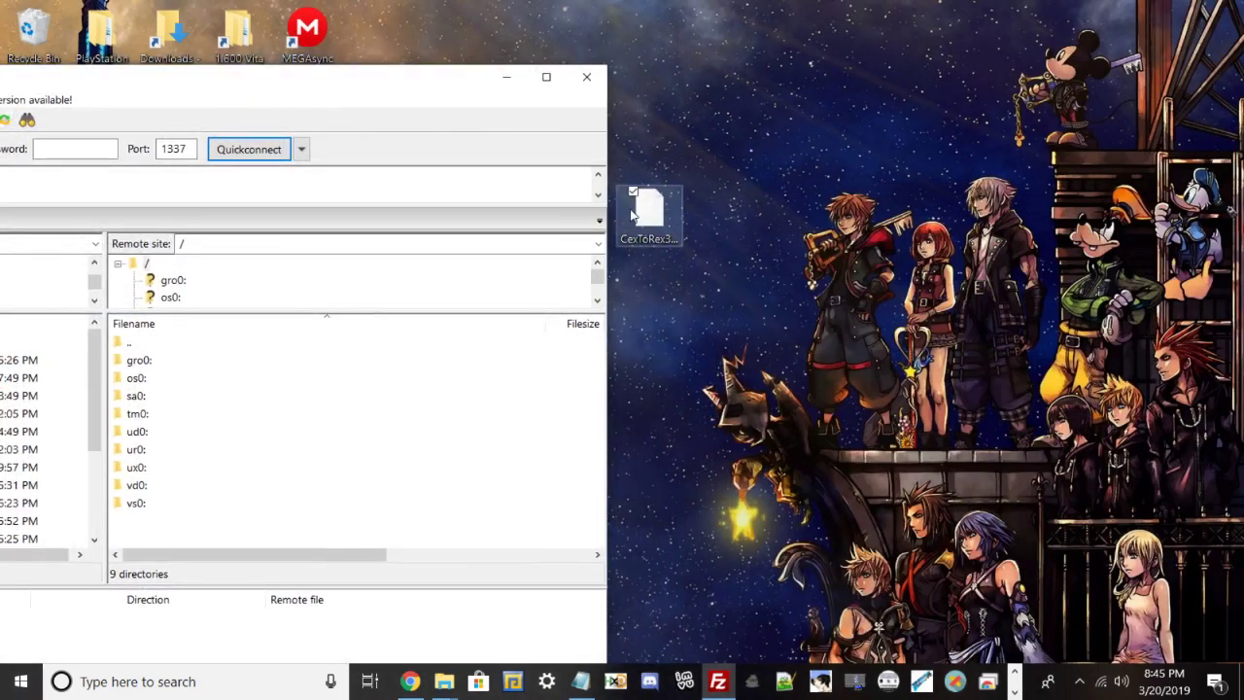
drag(632, 214, 819, 283)
drag(350, 76, 820, 29)
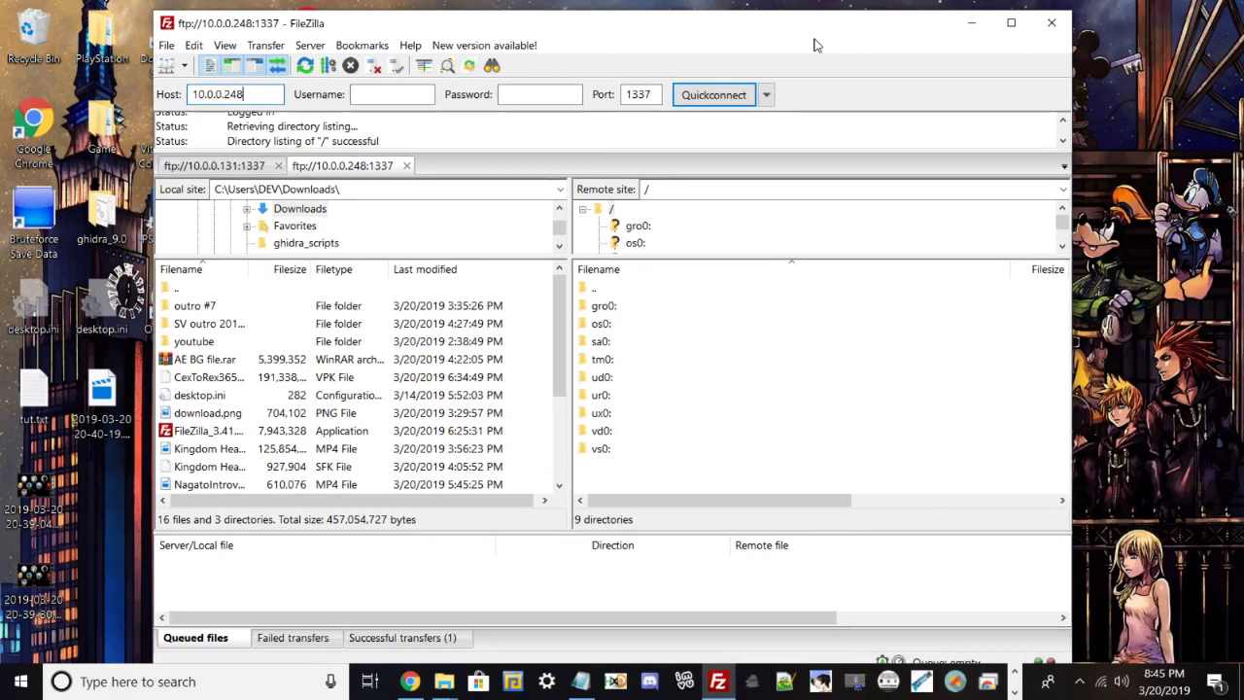
click(967, 20)
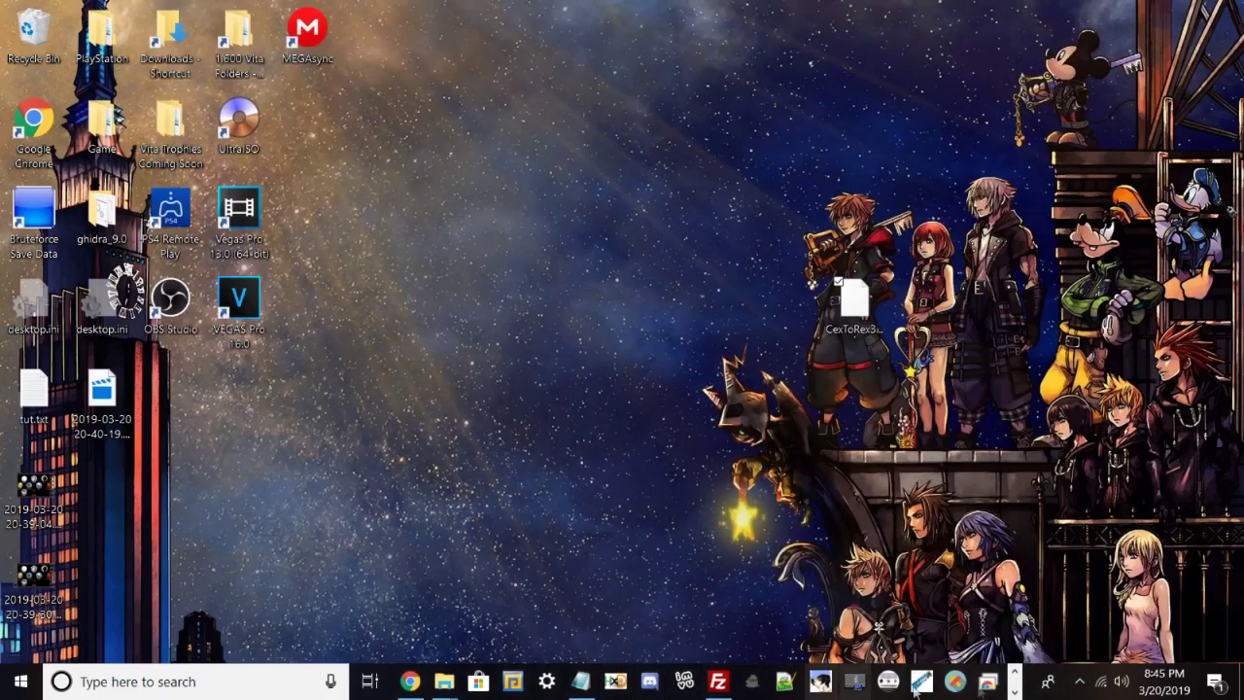
Return to the Vita screen, keep the FTP server running in the background, and install CexToRex365VITA.vpk from ux0: with extended permissions accepted
click(414, 681)
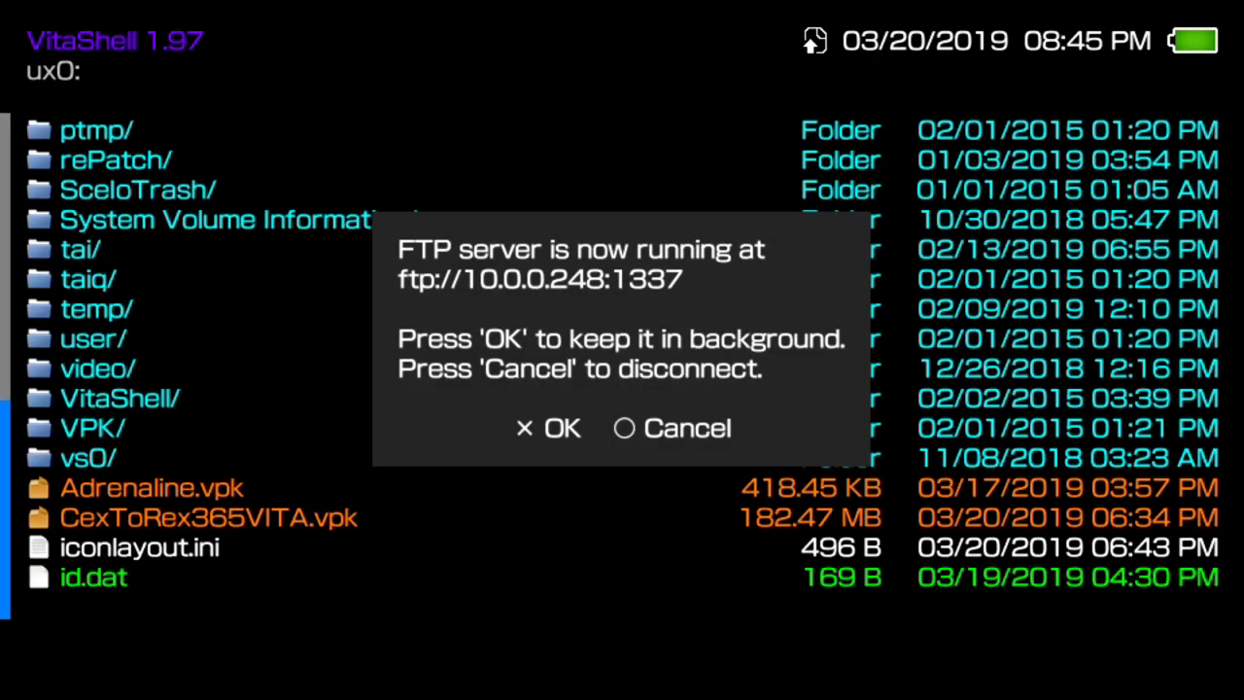
key(Return)
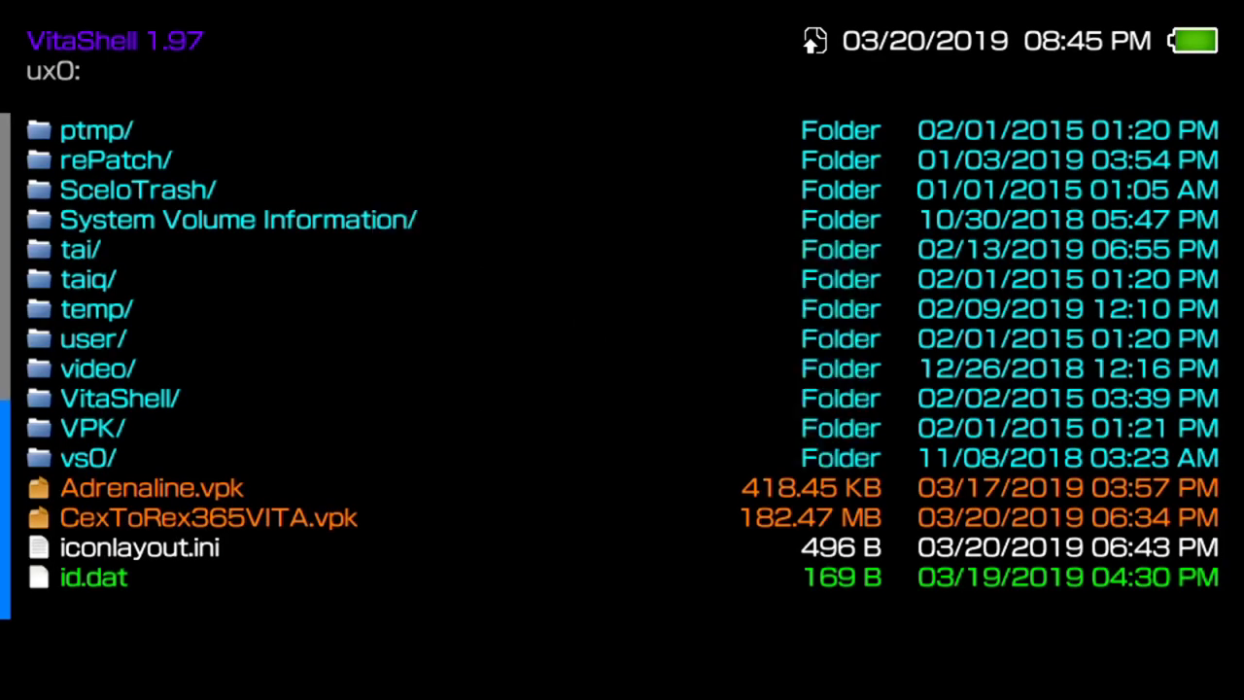
key(Up)
key(Up)
key(Up)
key(Up)
key(Up)
key(Up)
key(Down)
key(Down)
key(Down)
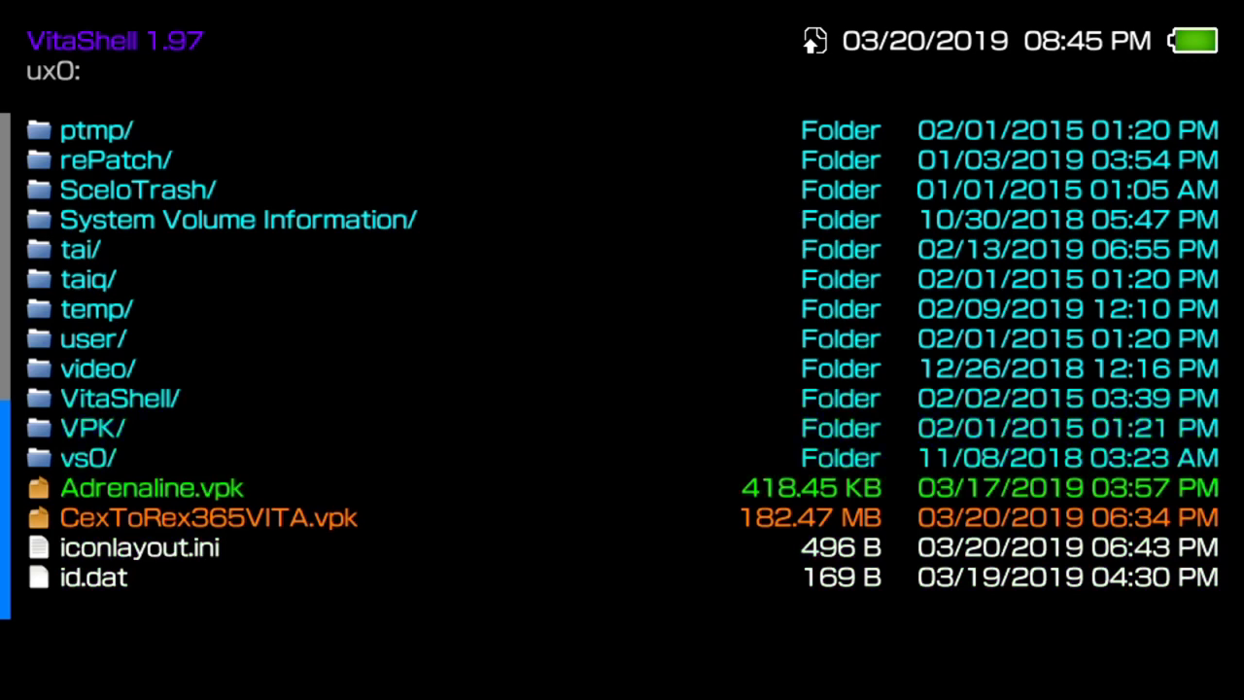
key(Down)
key(Return)
key(Return)
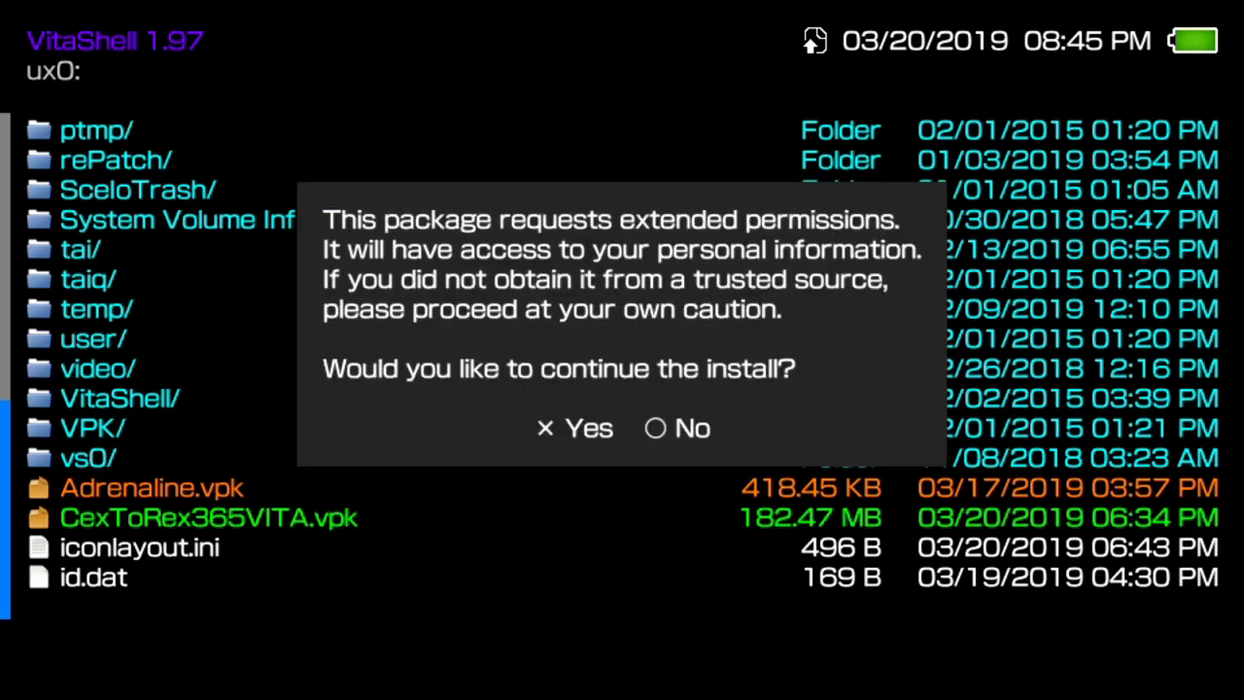
key(Return)
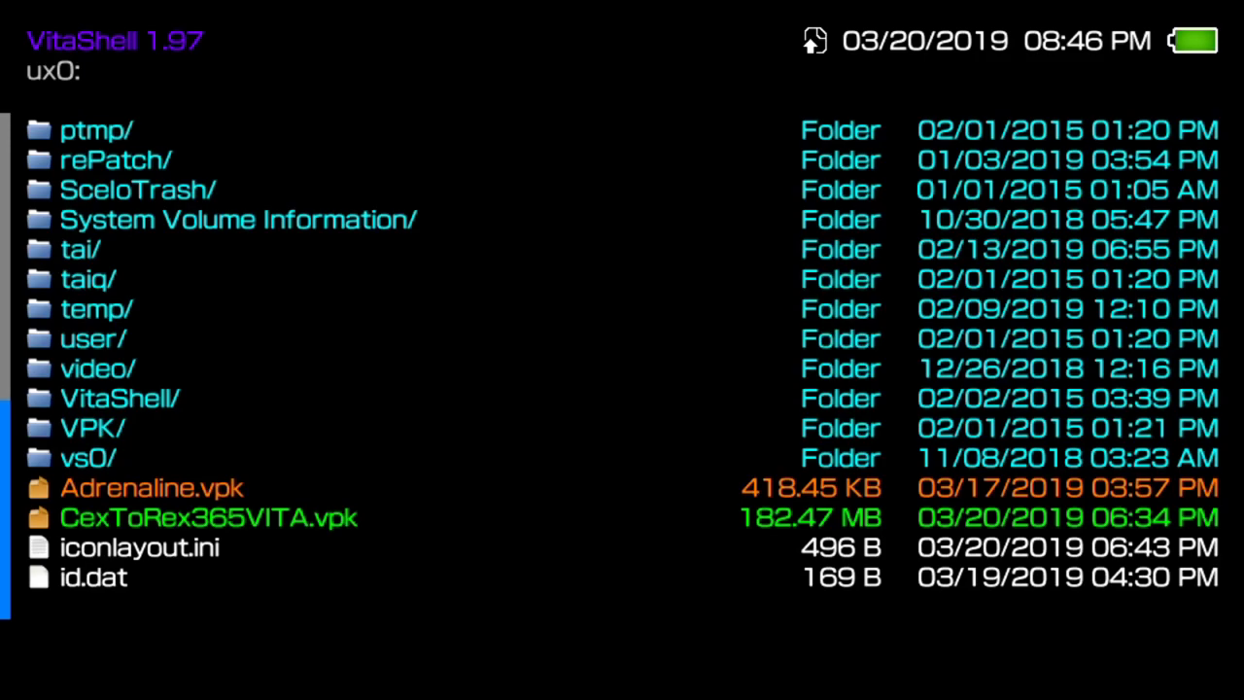
Leave VitaShell for the home screen and launch the CEX - REX Converter app from the last page
key(super)
drag(1215, 29, 680, 389)
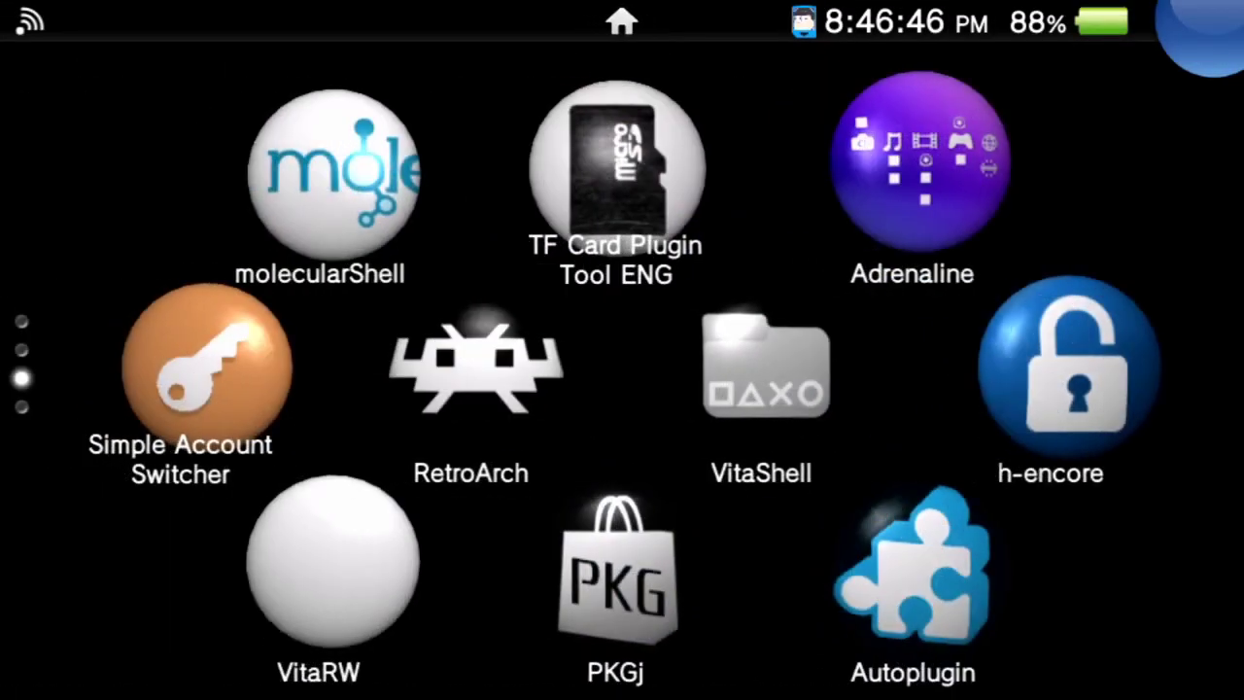
scroll(622, 389, down, 3)
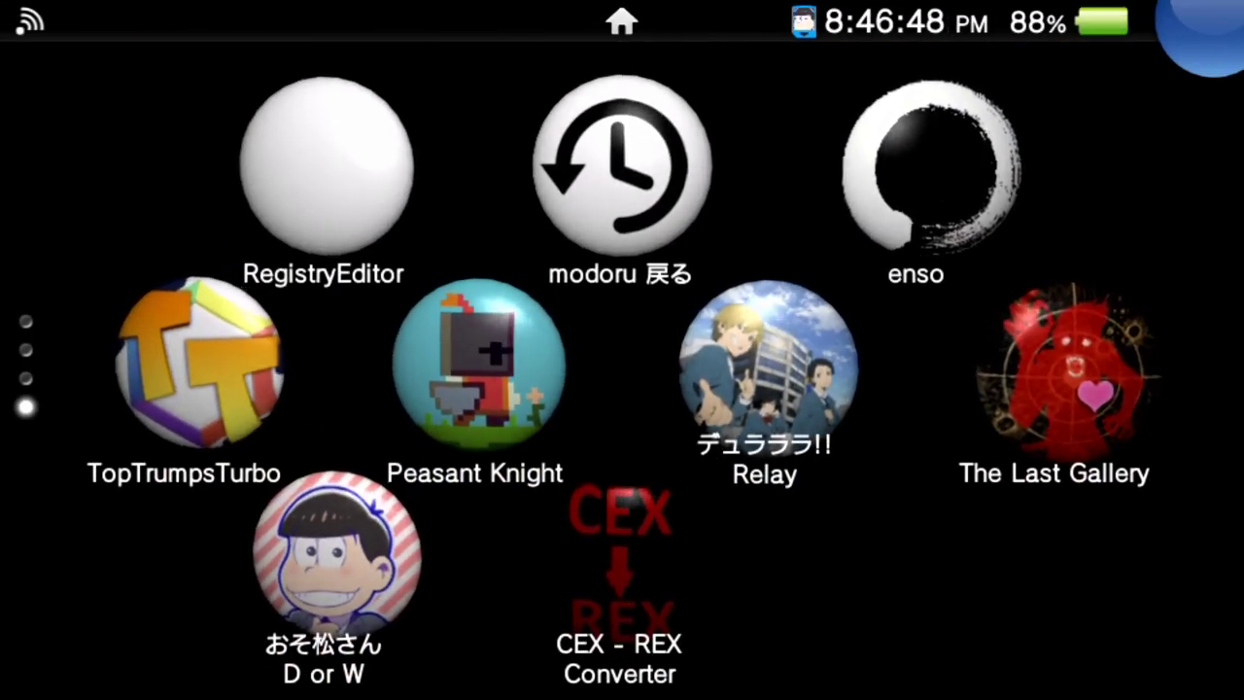
click(619, 564)
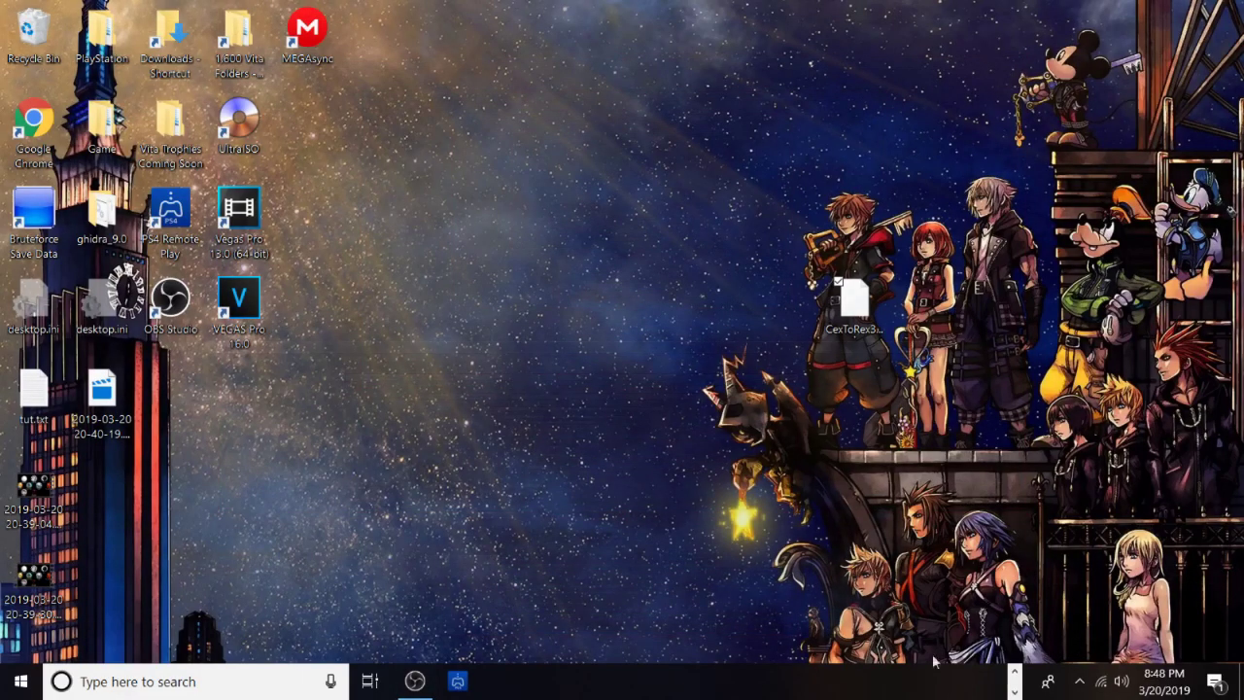
Switch to the CEX-2-REX Bitbucket page in Chrome and review the working Testkit features from Debug Utility through the Auto-Time Off setting
click(1013, 671)
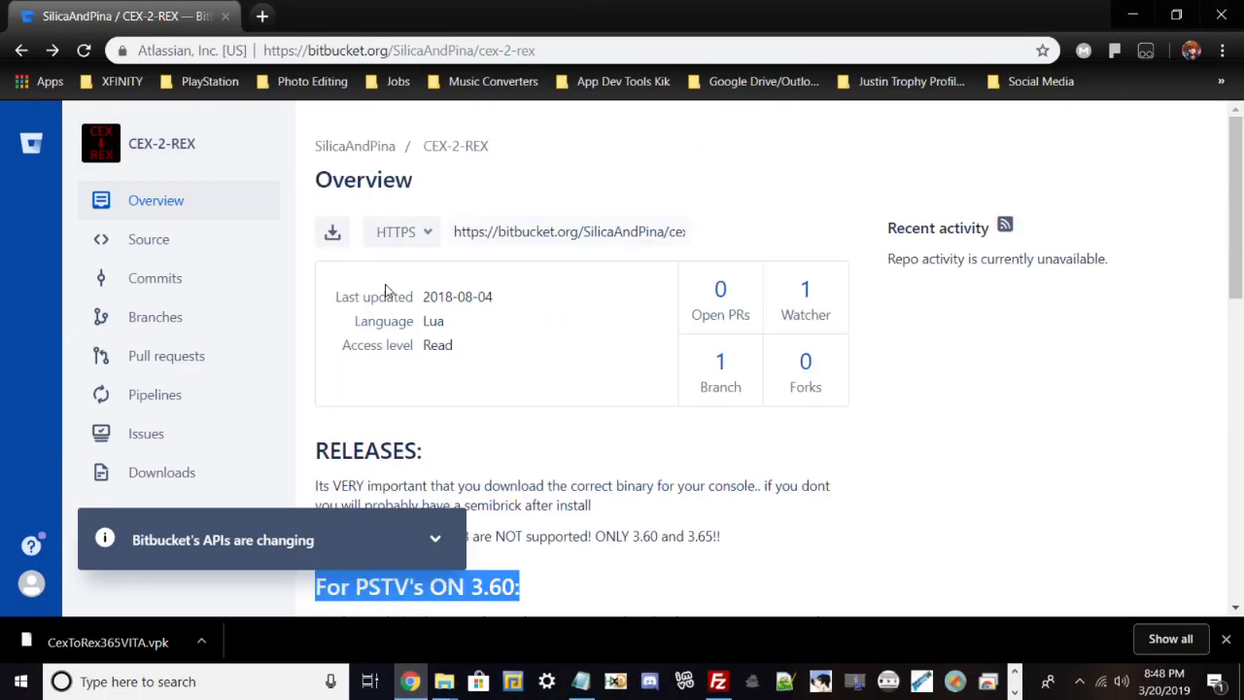
scroll(385, 284, down, 6)
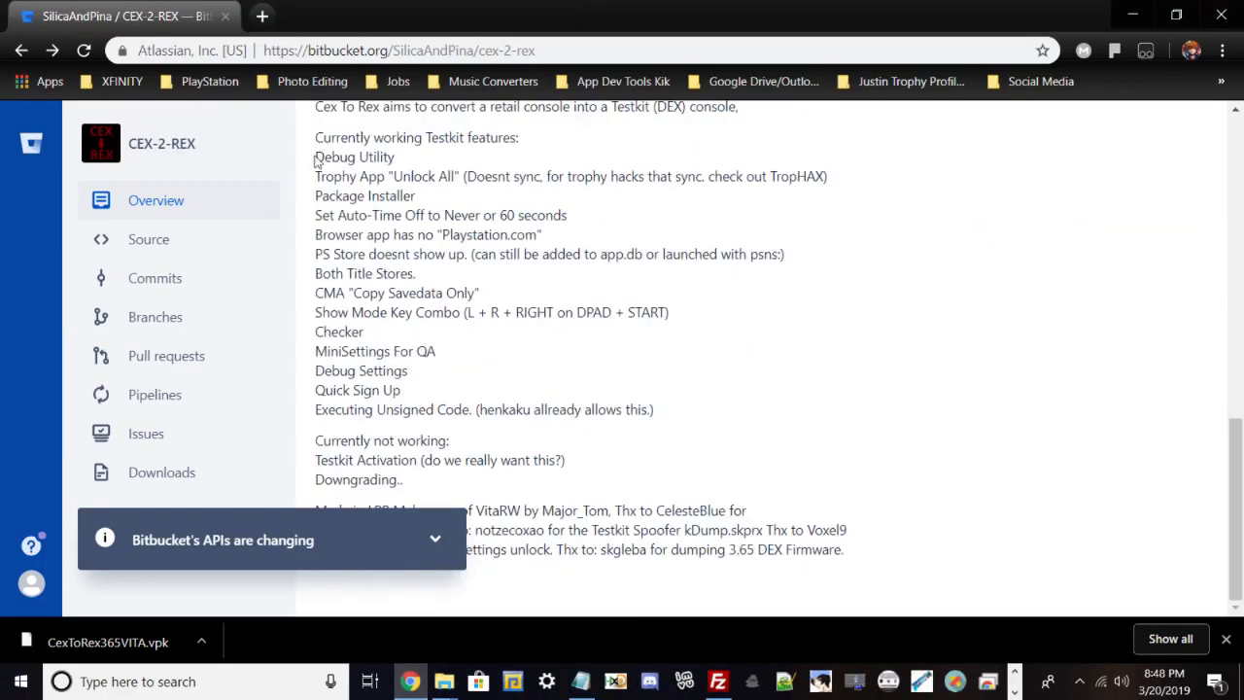
drag(318, 162, 472, 177)
click(376, 171)
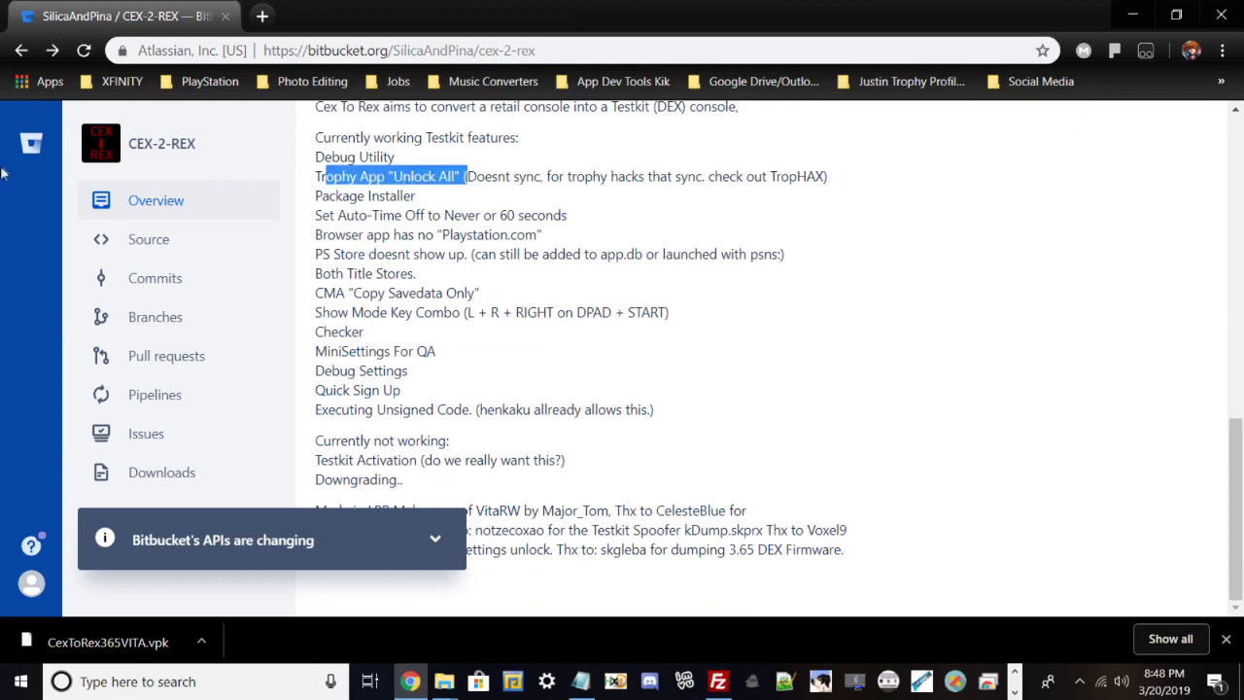
click(754, 176)
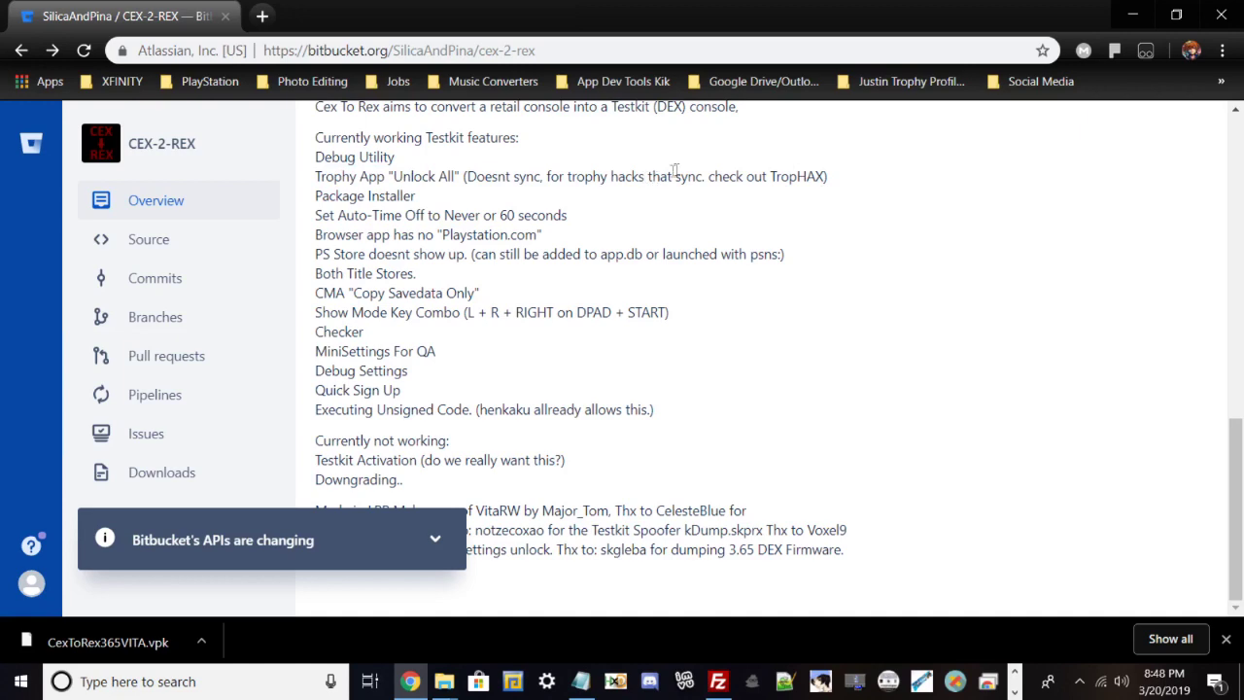
drag(321, 200, 427, 208)
click(429, 203)
drag(469, 216, 553, 215)
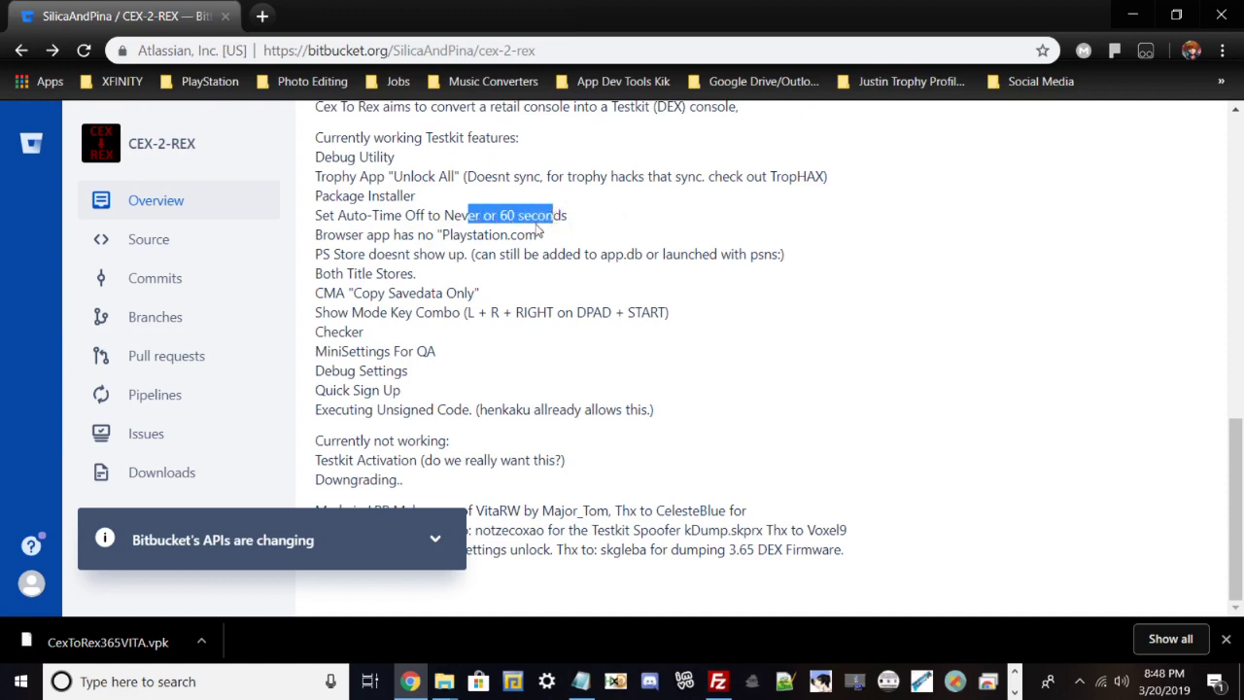
Review the remaining Testkit features, from the browser app entry through Executing Unsigned Code, and the list of features not working
drag(394, 234, 845, 559)
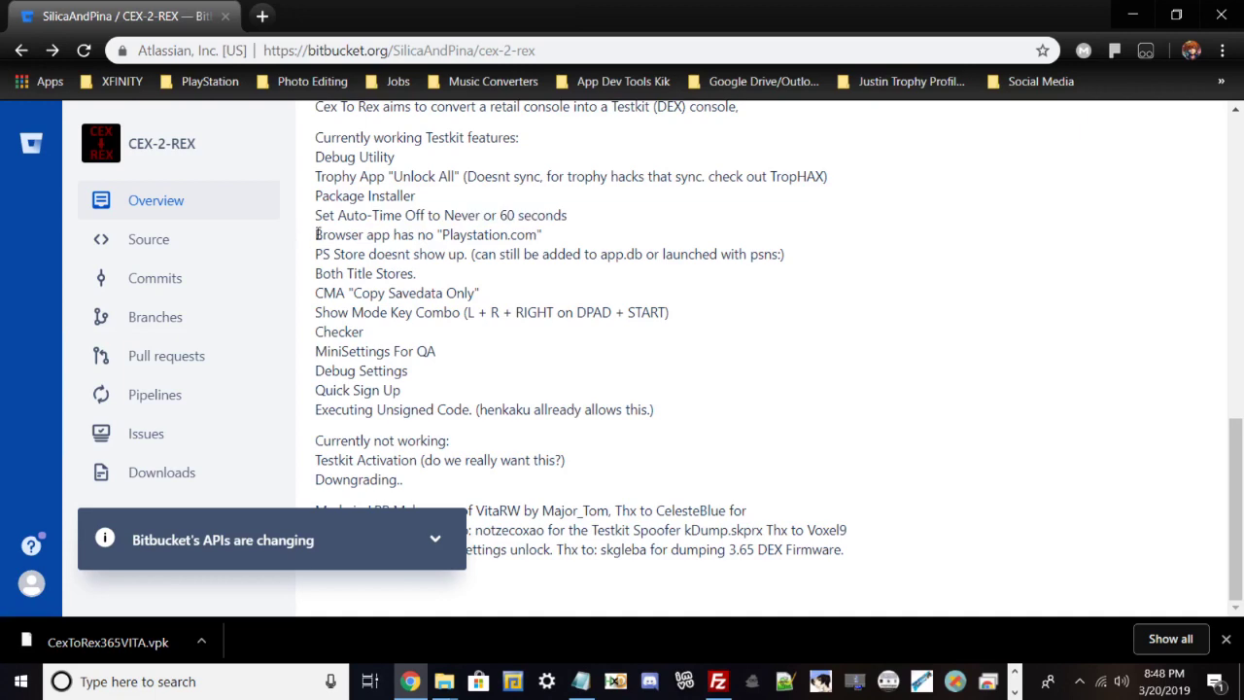
click(562, 235)
drag(526, 235, 316, 238)
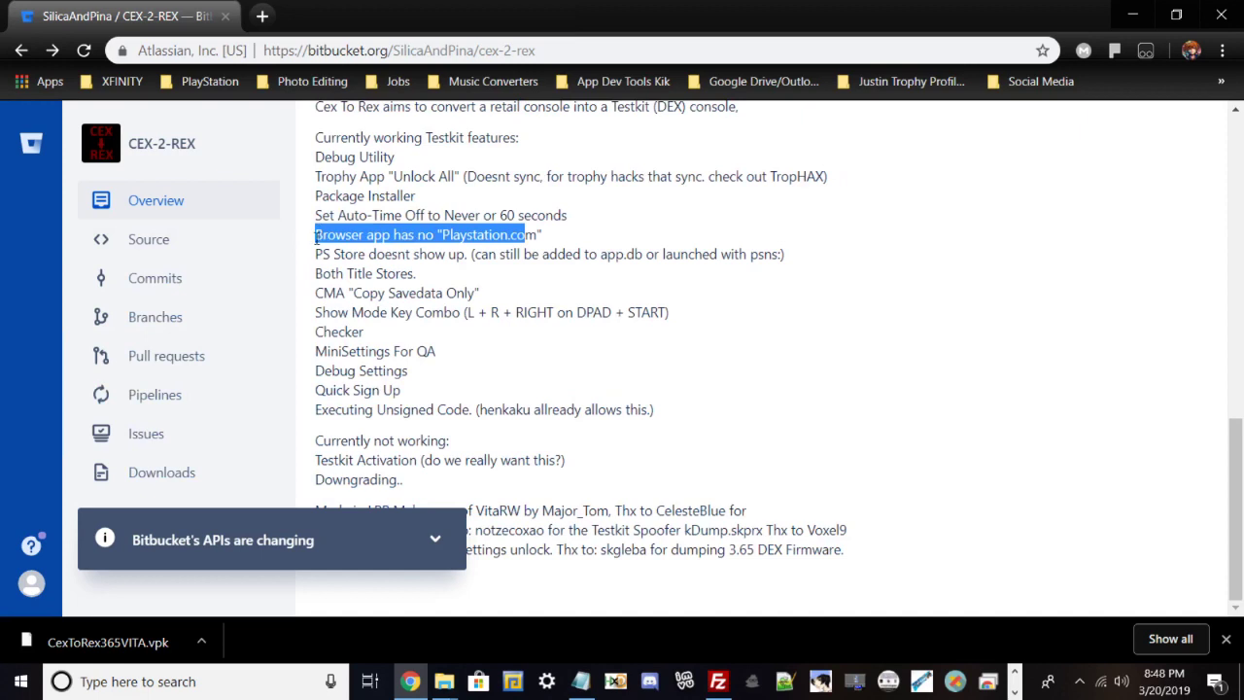
drag(323, 255, 642, 255)
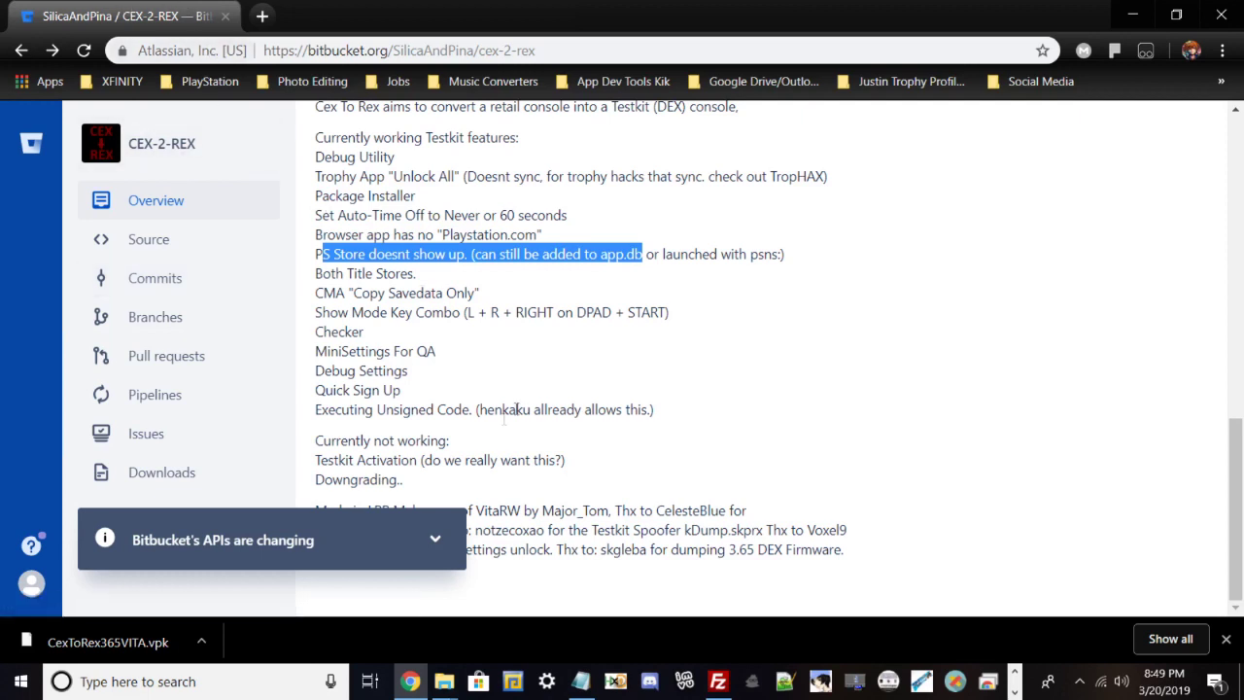
drag(335, 292, 342, 291)
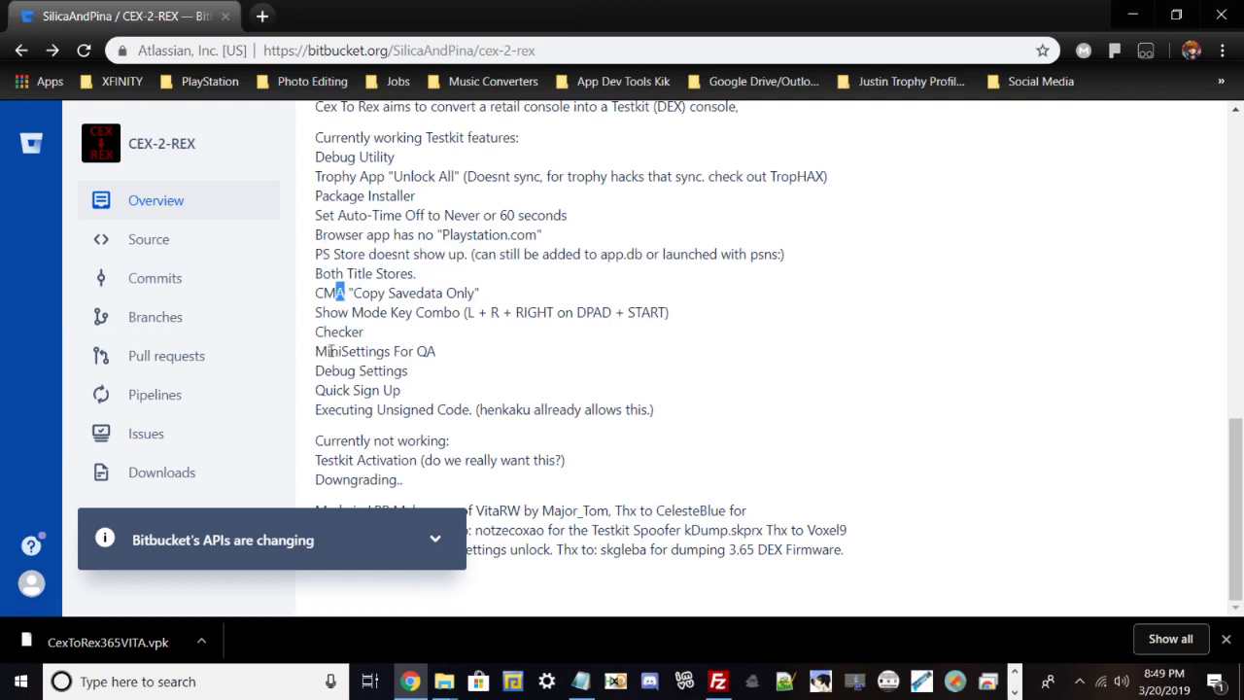
drag(332, 351, 437, 351)
drag(335, 390, 419, 377)
drag(354, 410, 516, 411)
drag(845, 550, 375, 459)
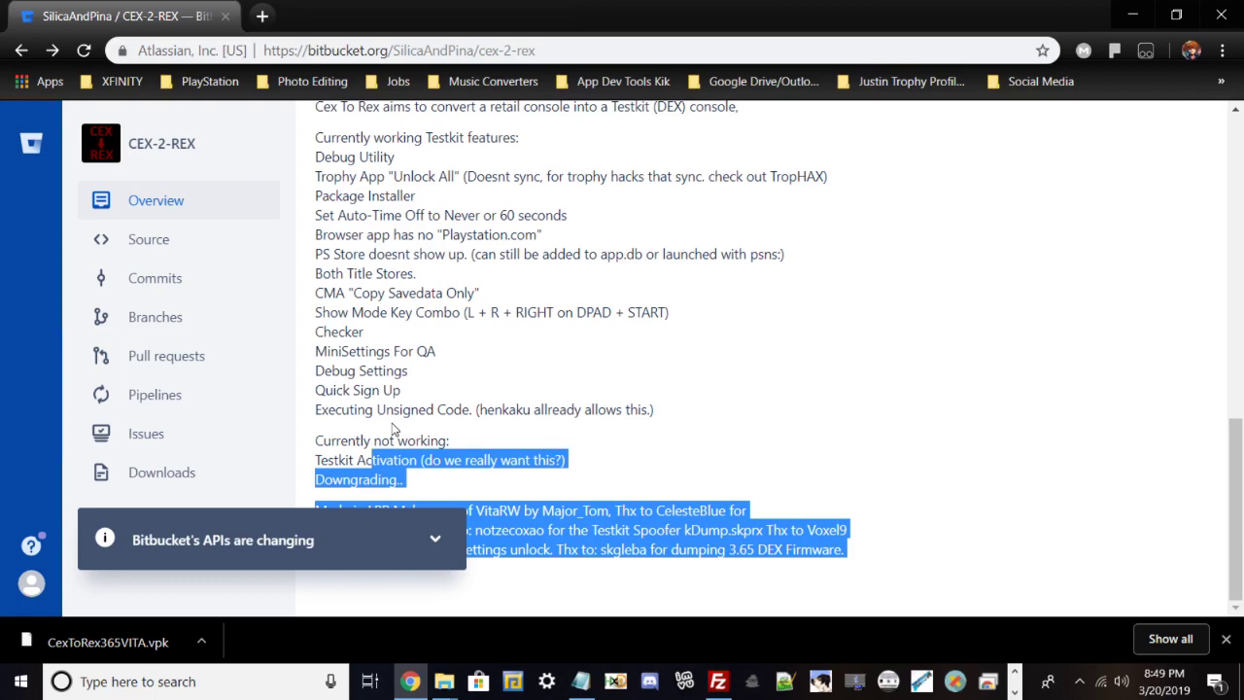
Look through the CEX-2-REX repository's Source, Commits, Pull requests and Pipelines pages, and minimize the browser when done
scroll(410, 348, up, 5)
scroll(411, 552, up, 3)
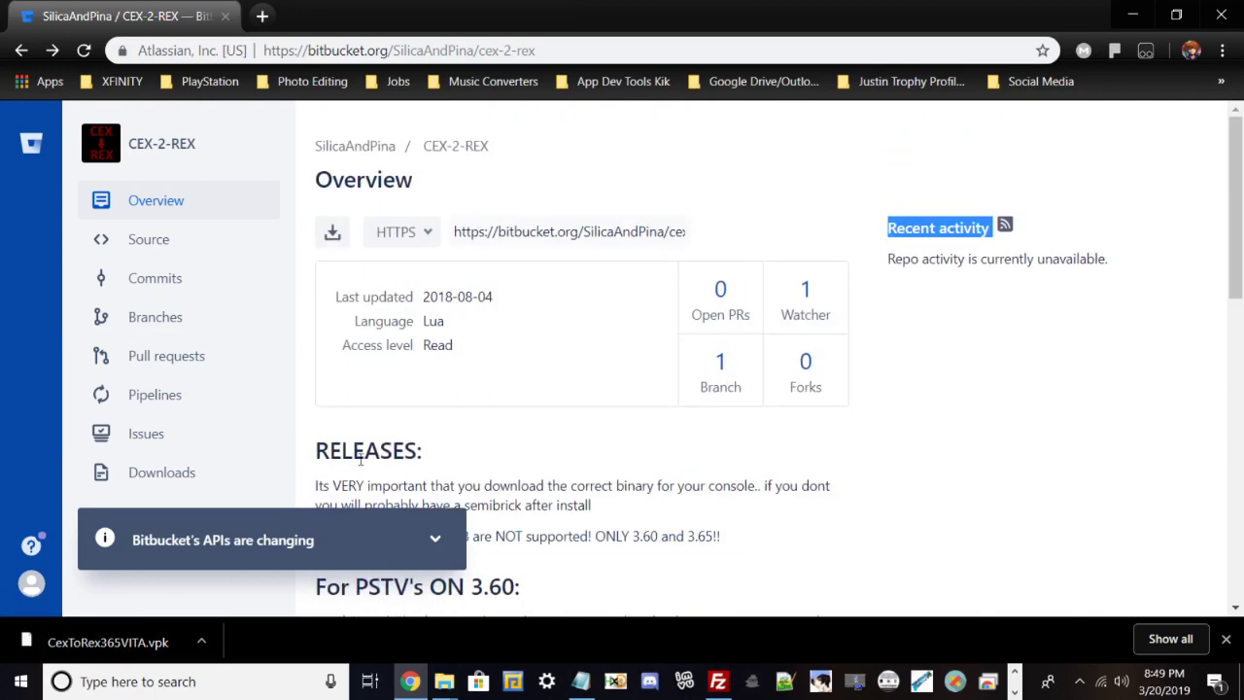
click(163, 245)
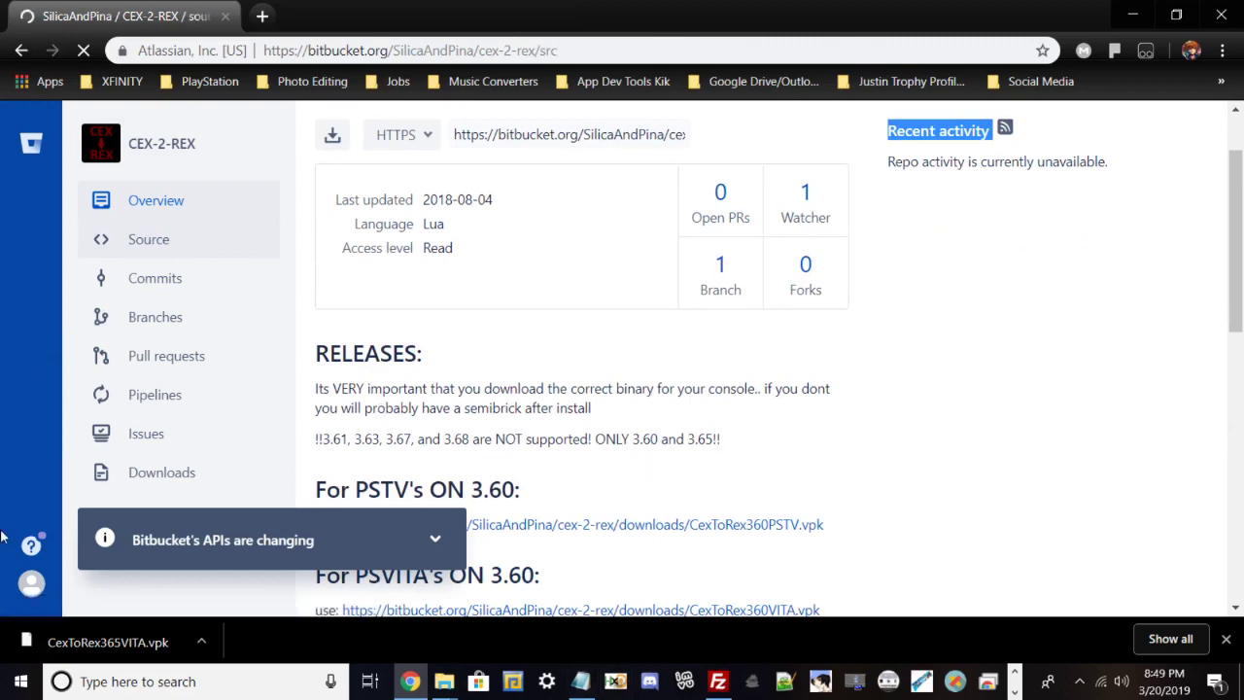
scroll(416, 384, down, 5)
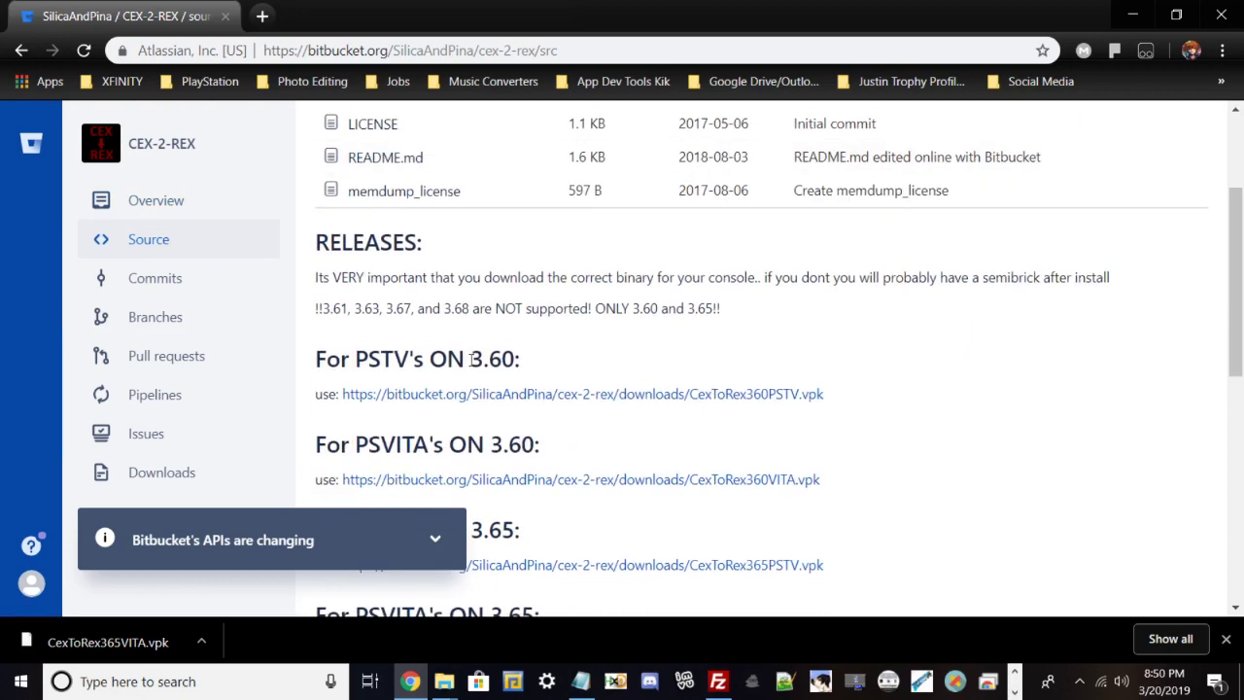
scroll(513, 350, down, 4)
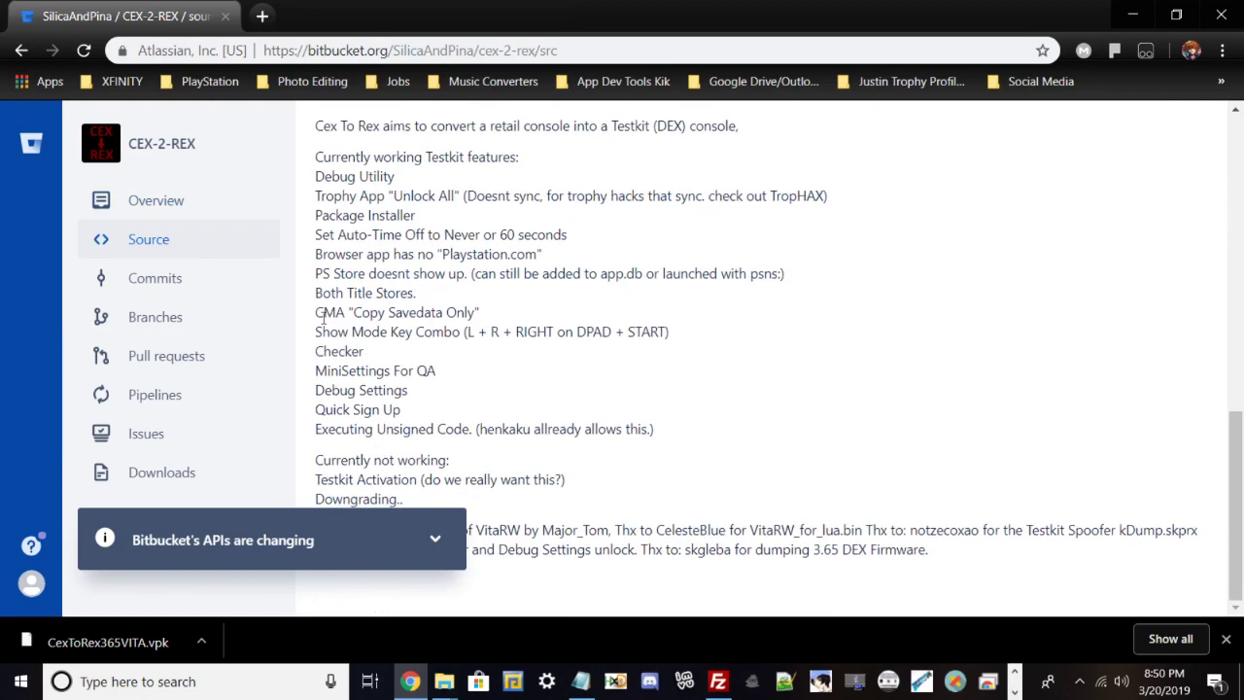
click(167, 284)
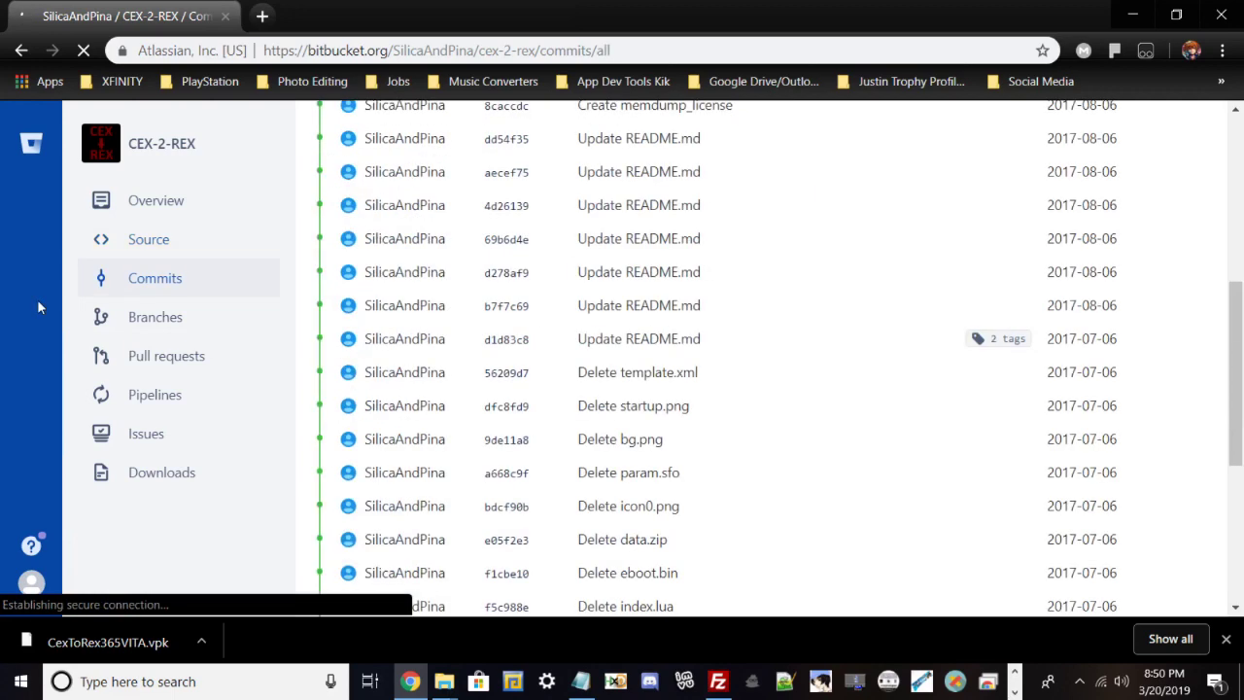
scroll(564, 321, down, 3)
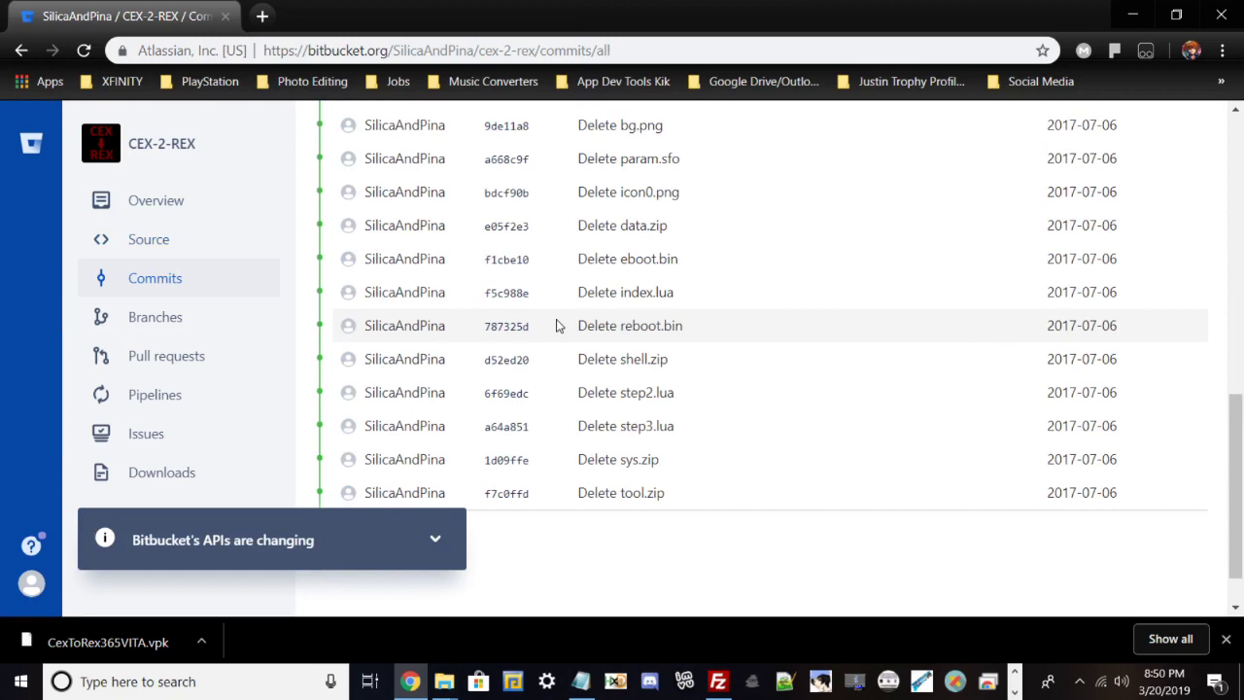
key(g)
key(p)
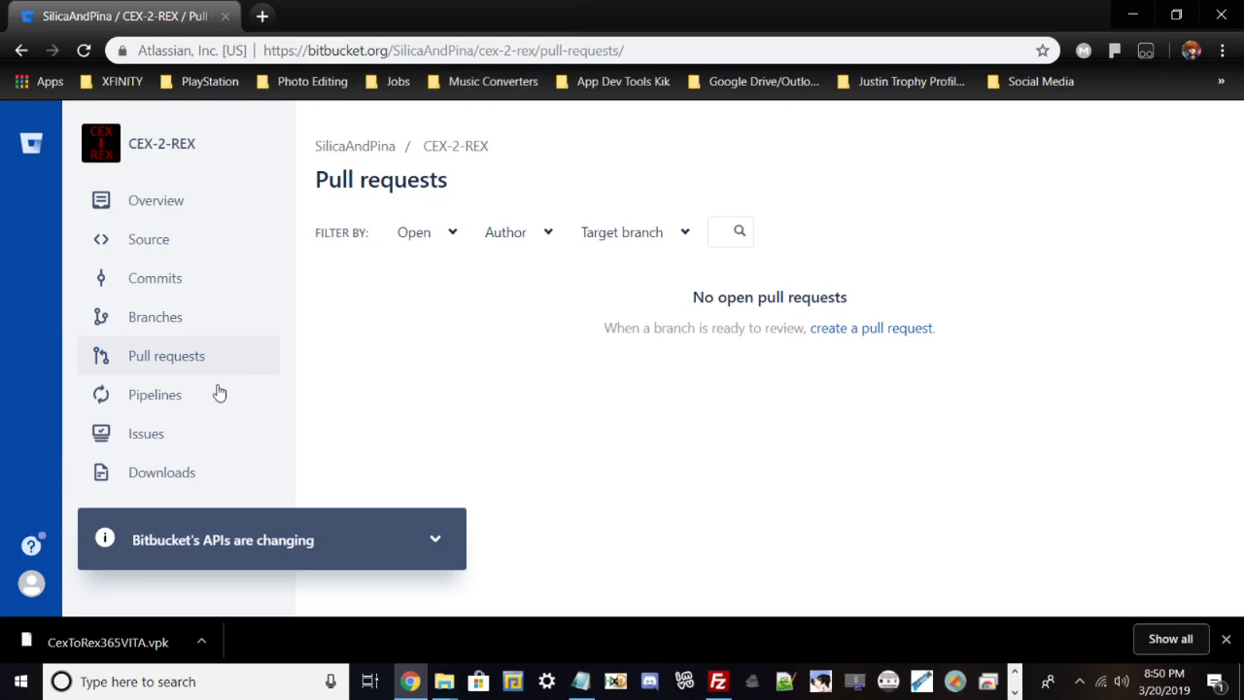
click(219, 392)
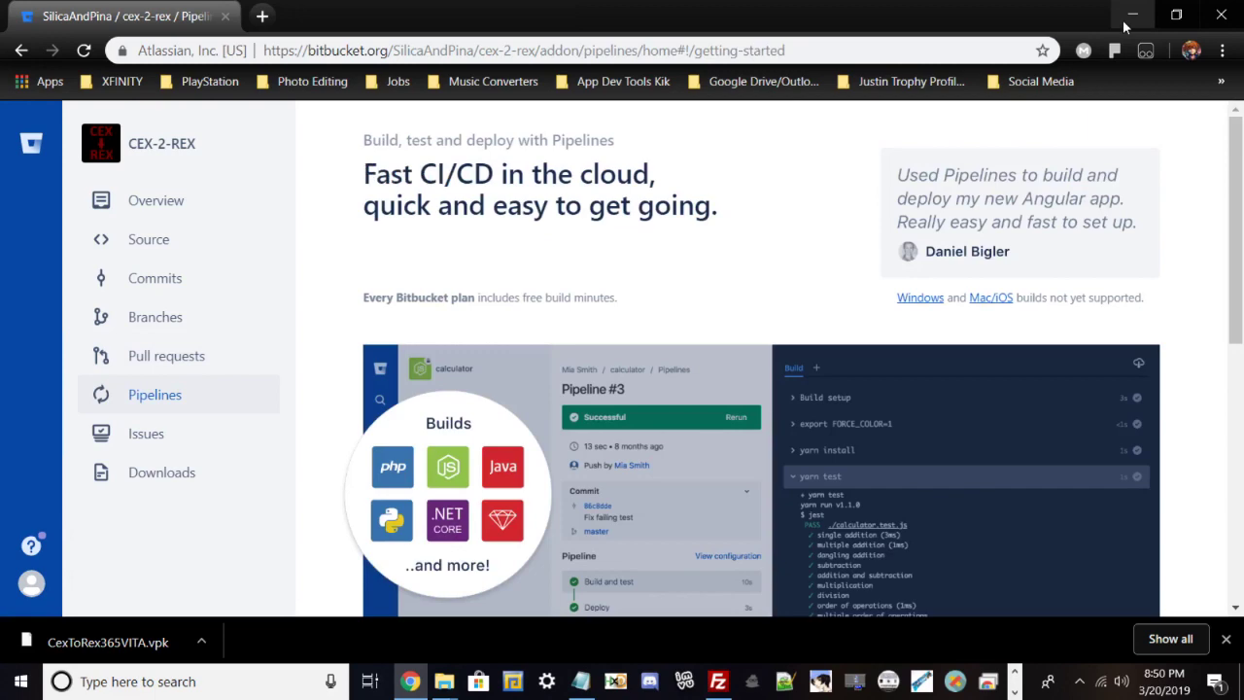
click(1128, 21)
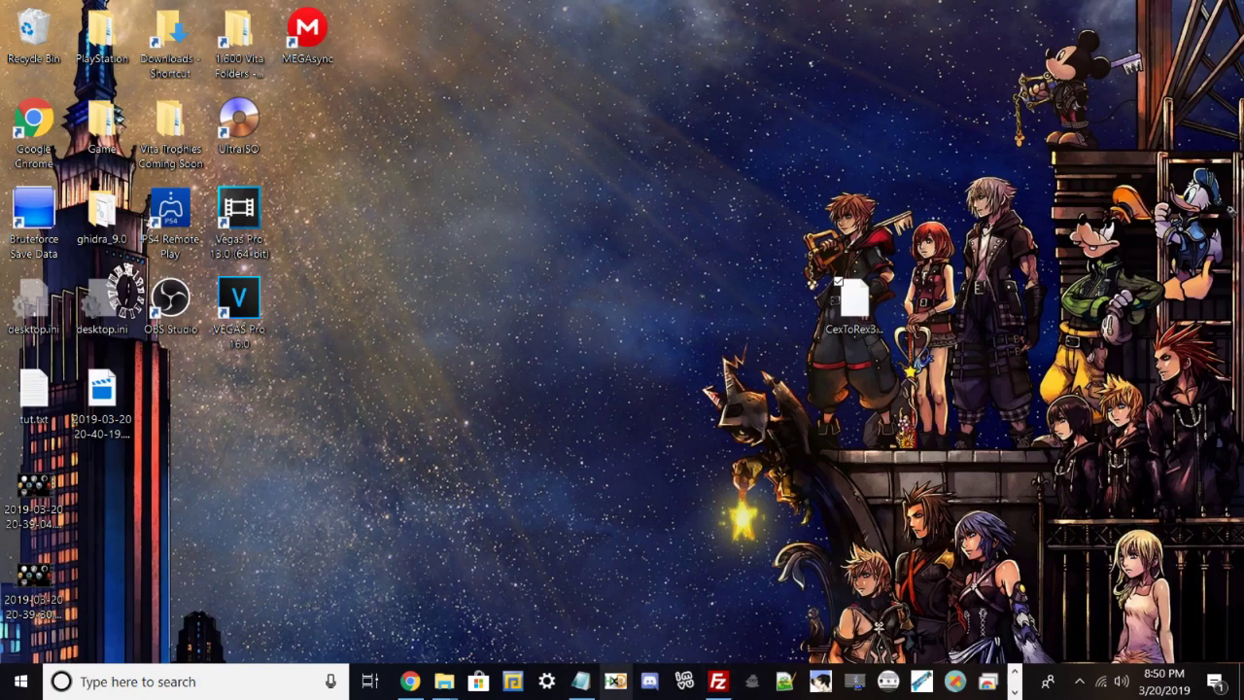
Open the vs0 3.68 PTEL Dump folder under PlayStation, Playstation Vita, VPK's & Plugins in a maximized File Explorer window
double_click(102, 37)
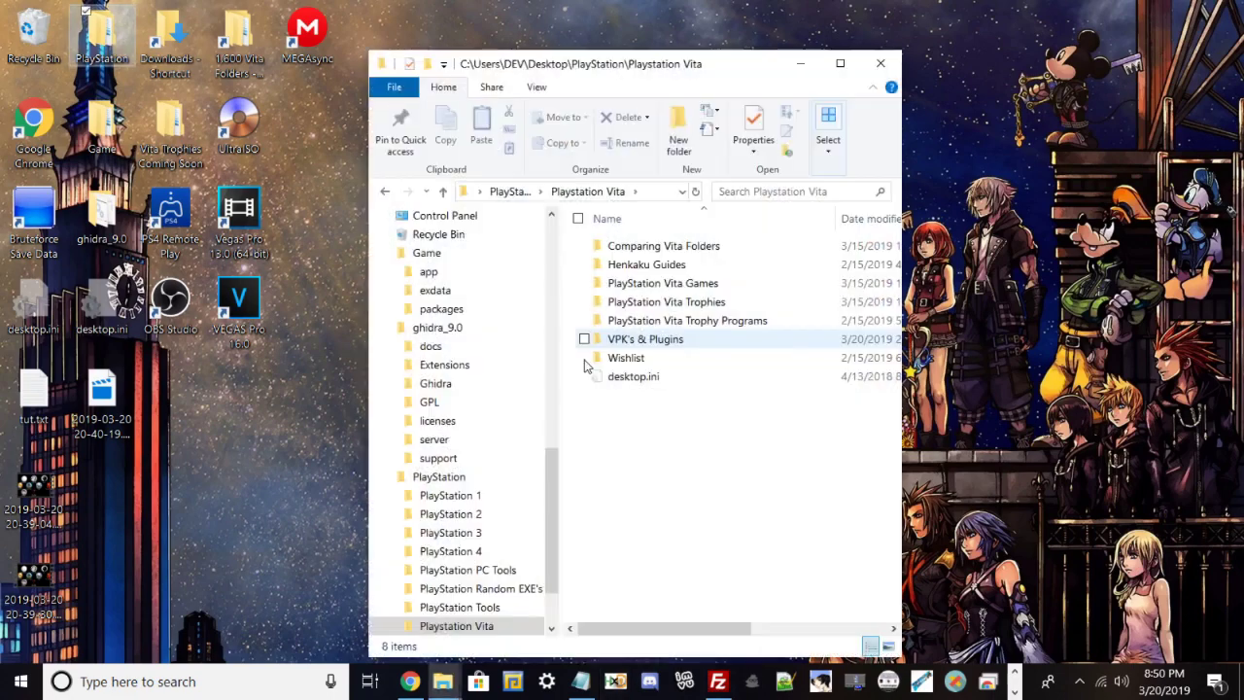
double_click(644, 340)
scroll(661, 486, down, 7)
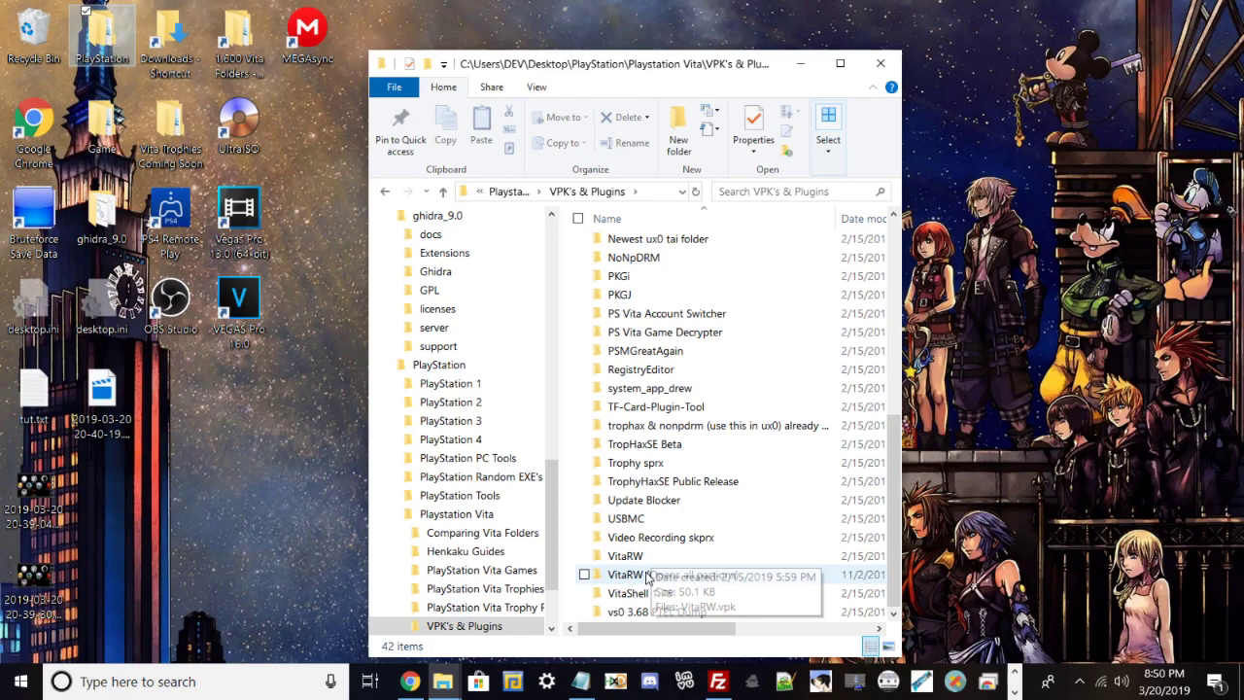
click(658, 612)
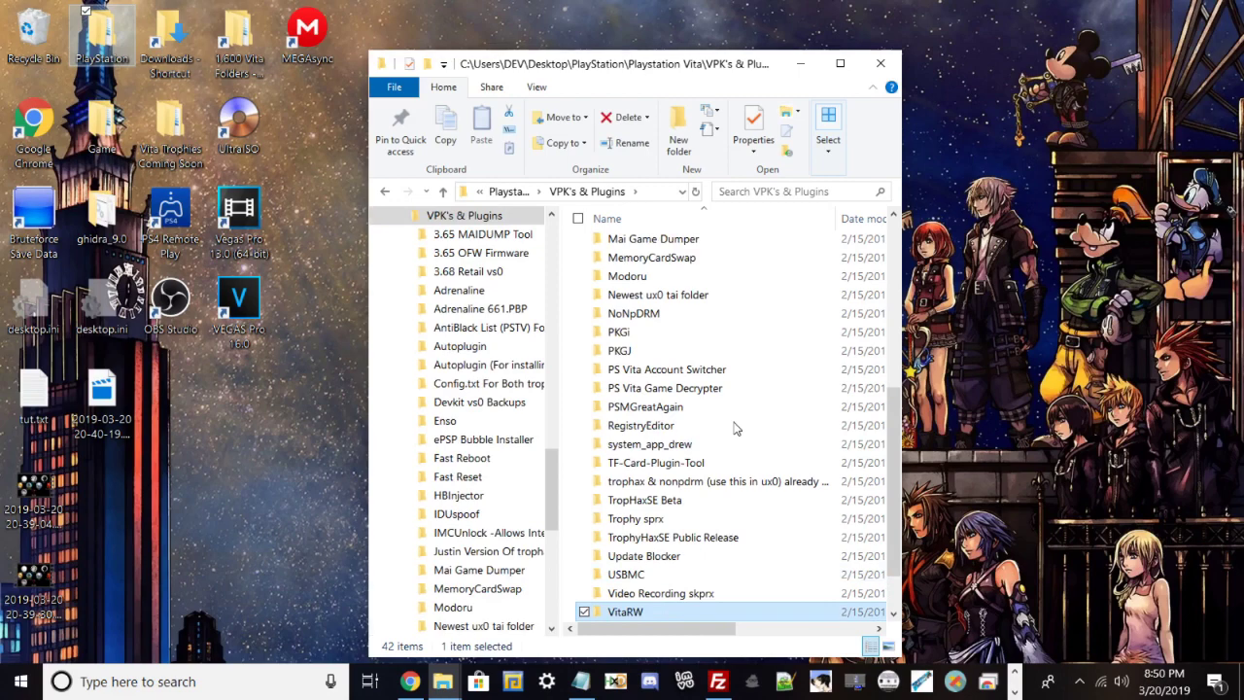
key(super+Up)
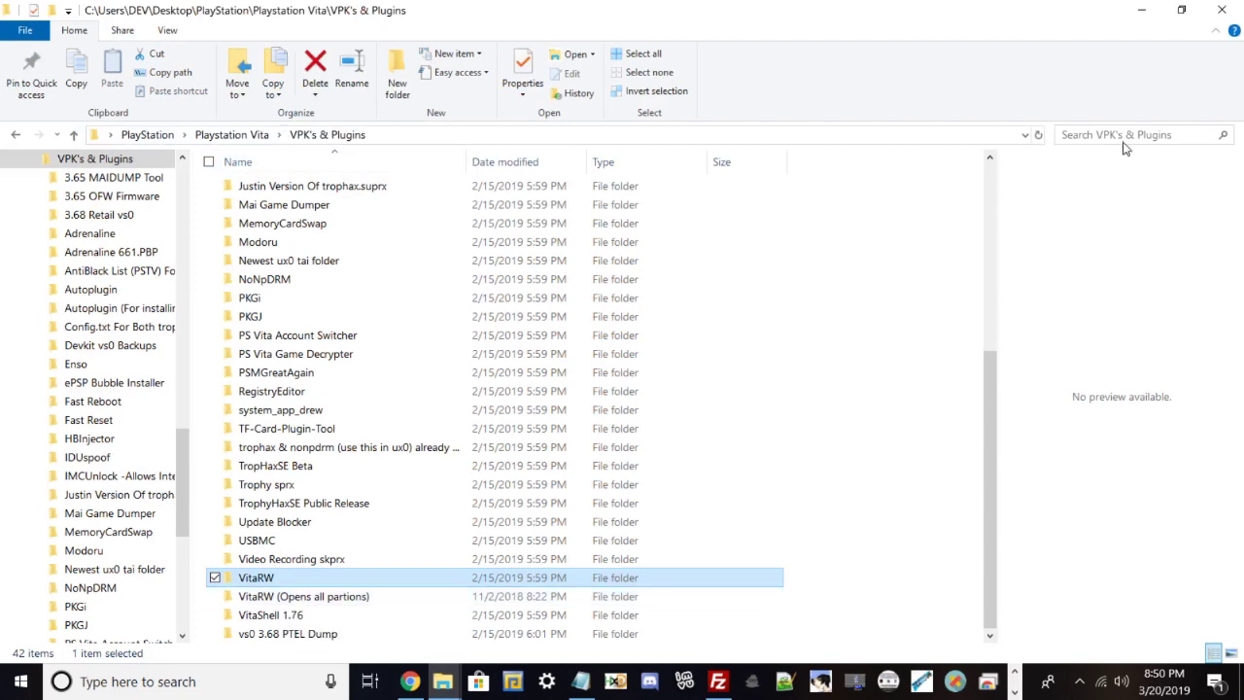
click(312, 634)
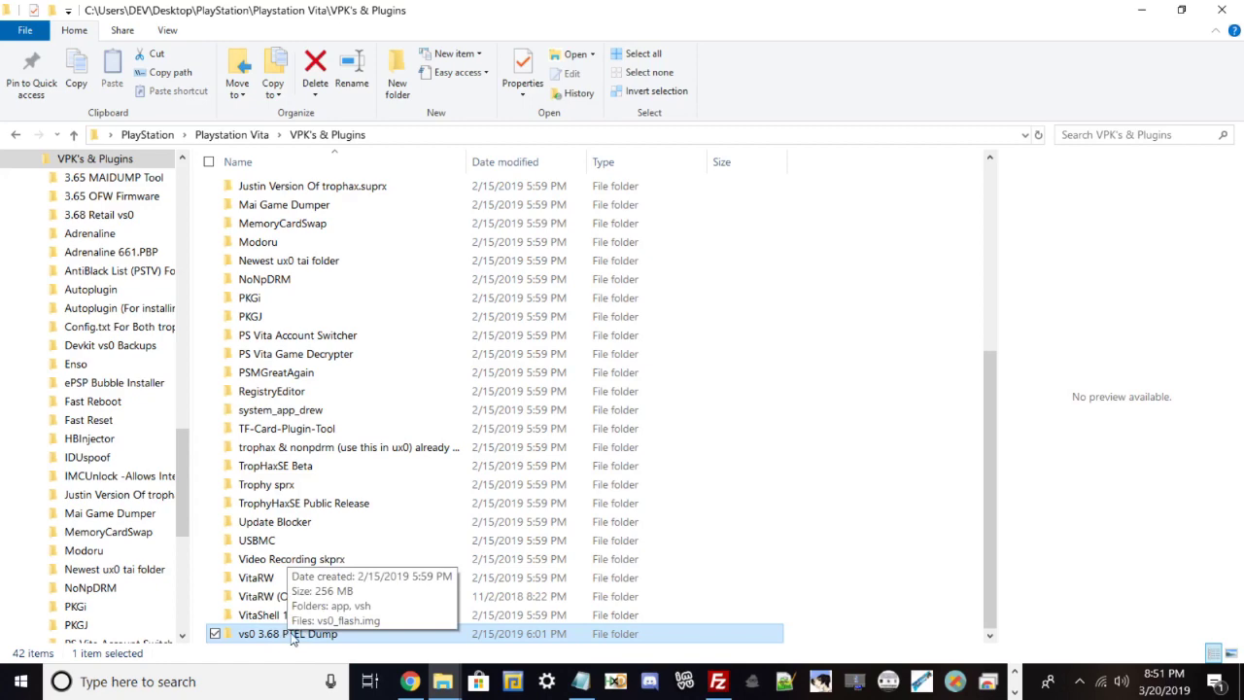
double_click(291, 634)
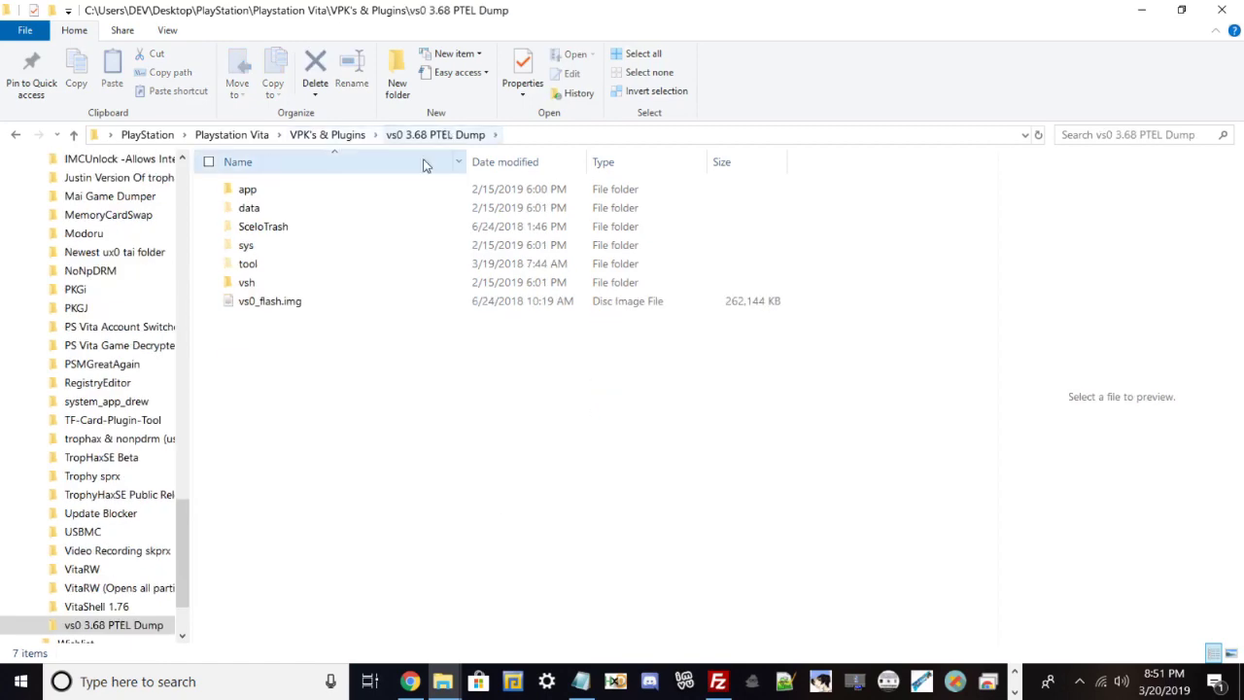
Open the dump's app folder and look through its NPXS application folders
click(248, 196)
double_click(249, 196)
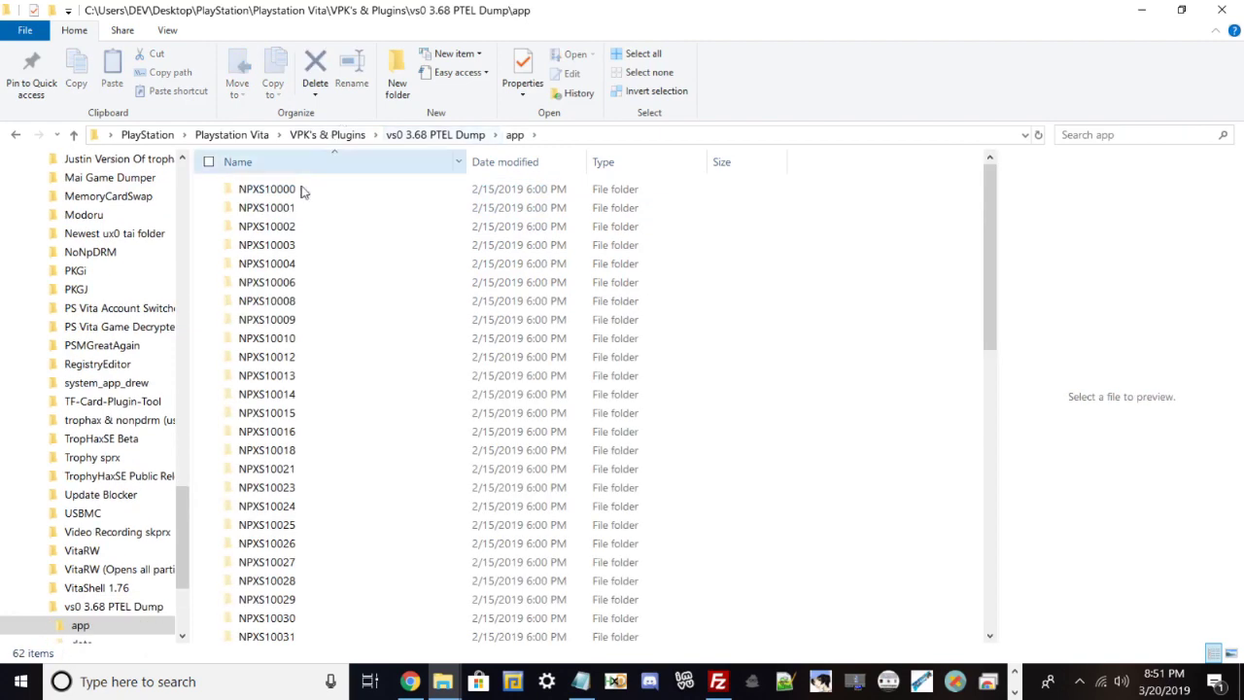
drag(200, 200, 368, 680)
scroll(461, 392, up, 12)
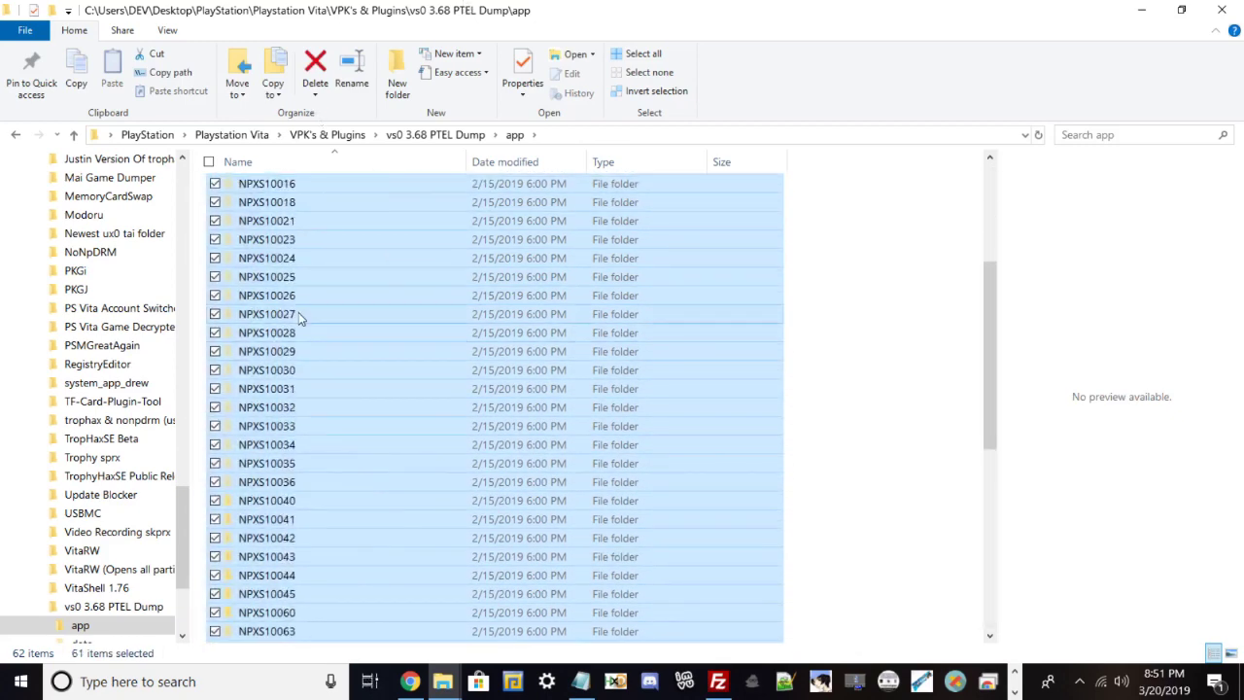
click(230, 188)
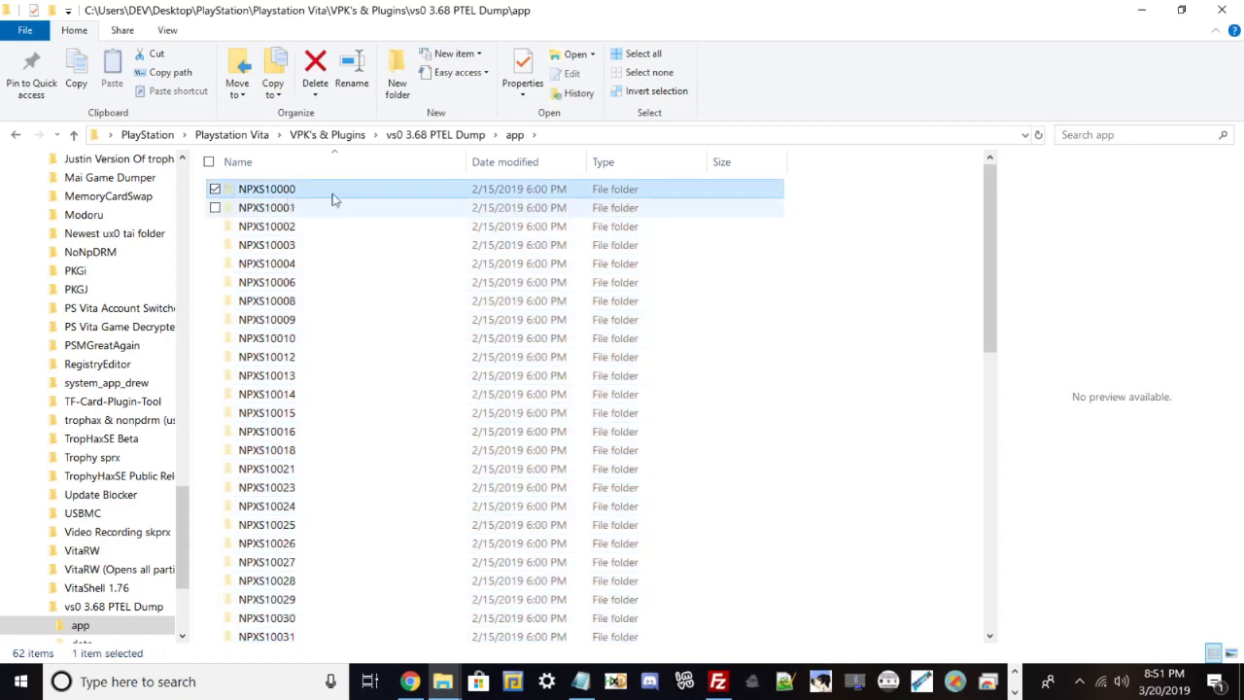
Inspect the contents of the NPXS10008 folder and return to the app folder
click(316, 301)
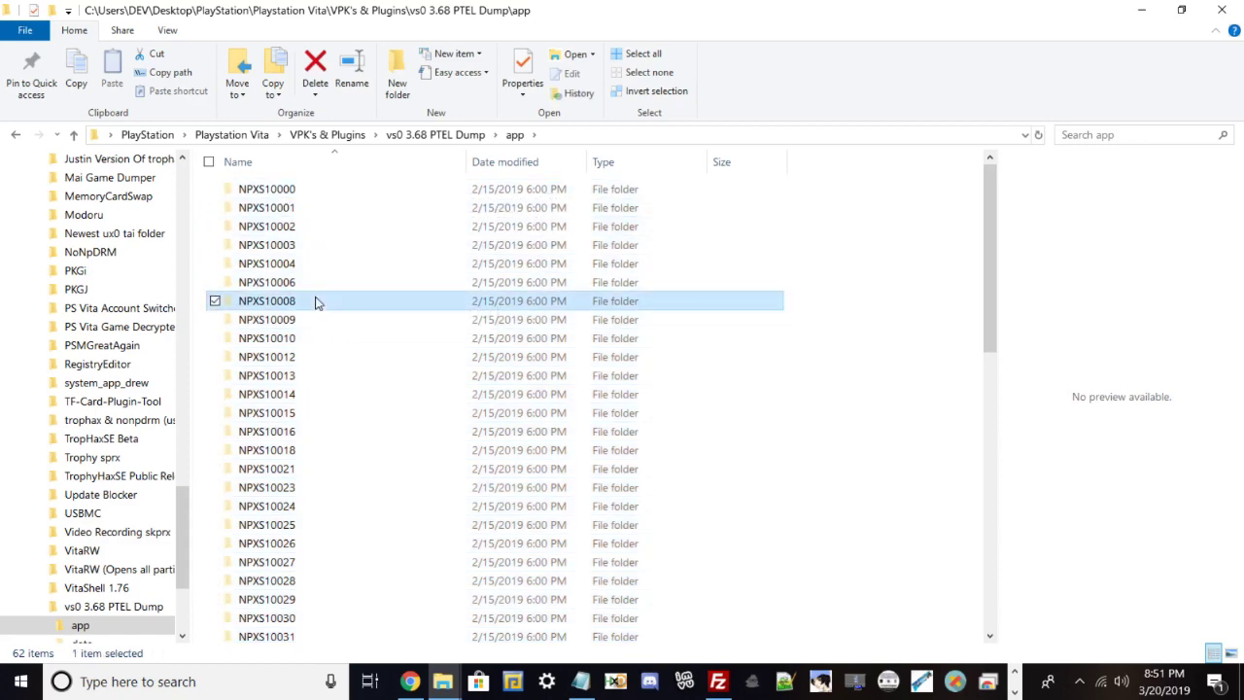
double_click(316, 301)
click(305, 192)
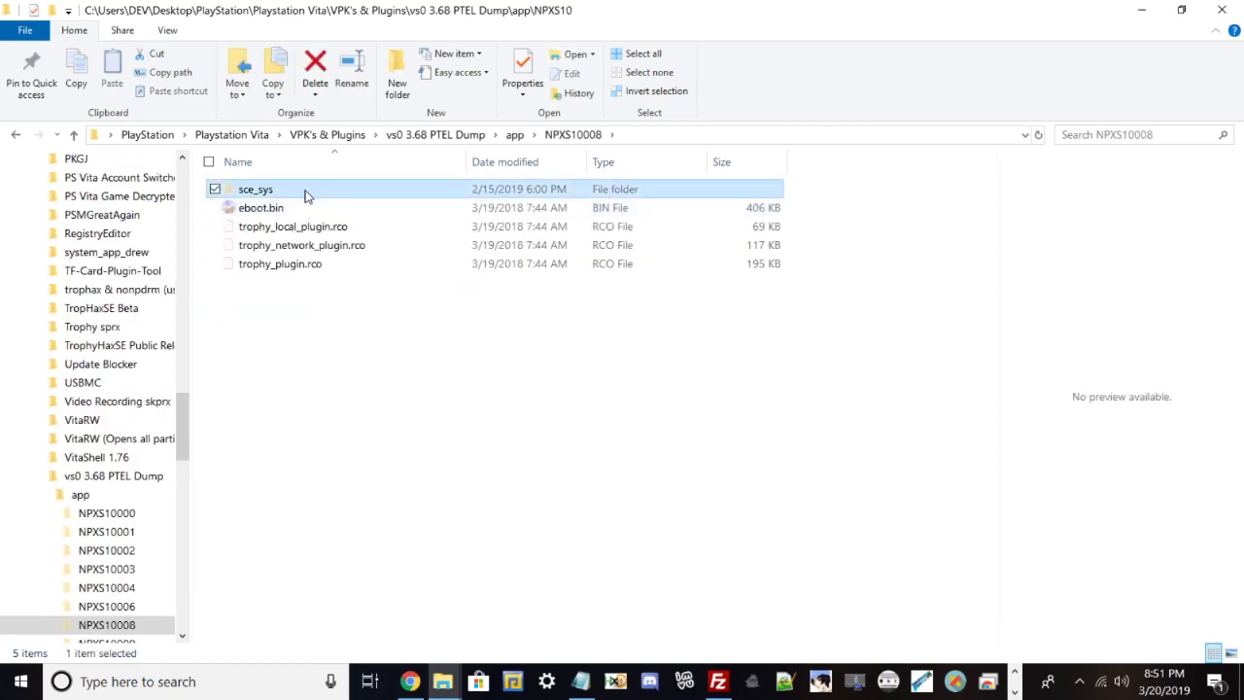
click(305, 190)
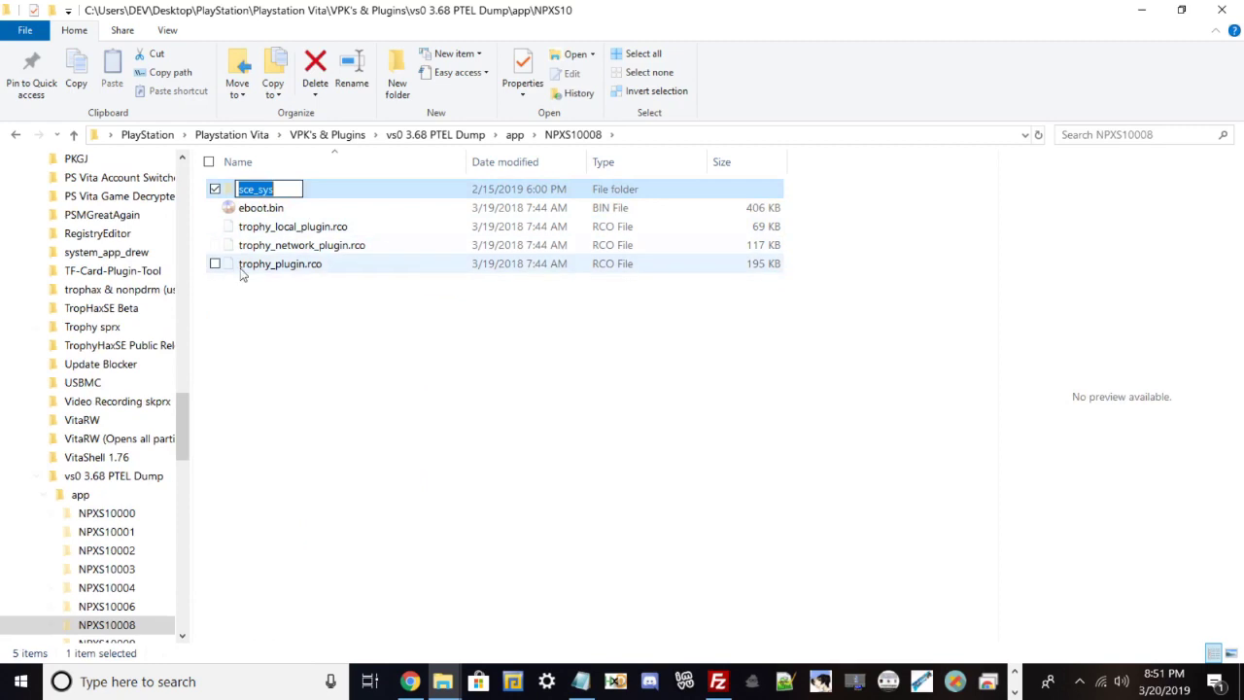
click(514, 135)
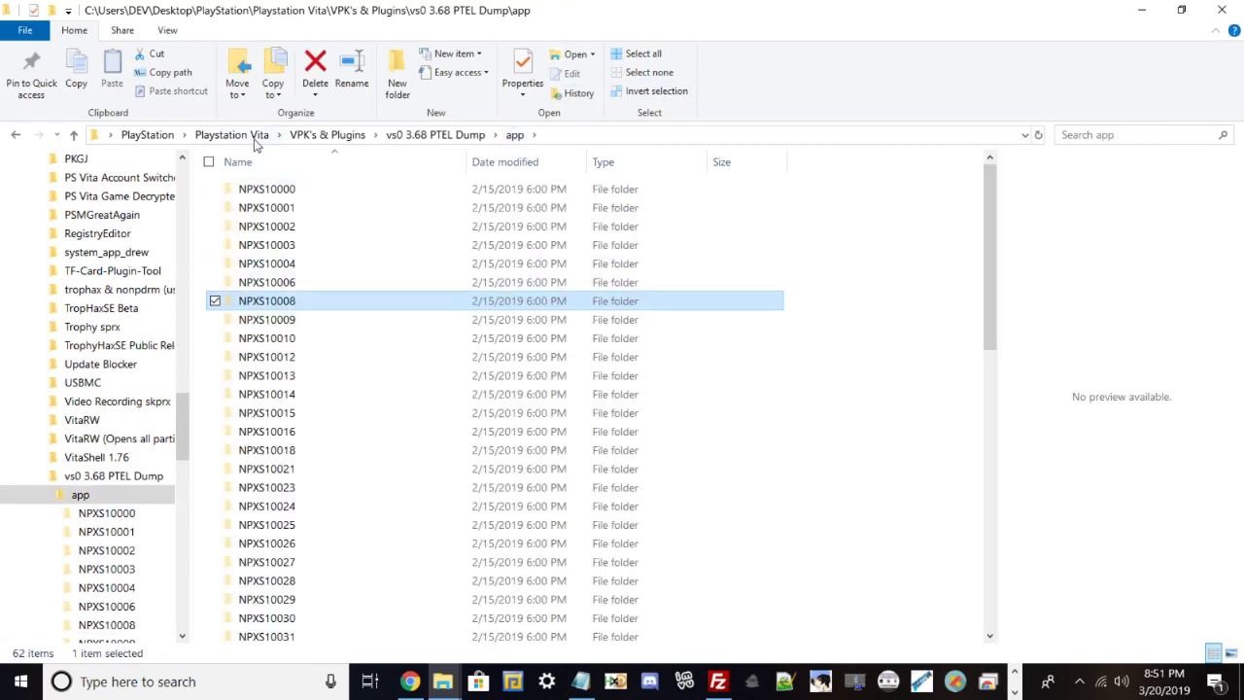
Open the sce_sys folder inside the NPXS10026 application folder and preview its icon0.png
click(205, 217)
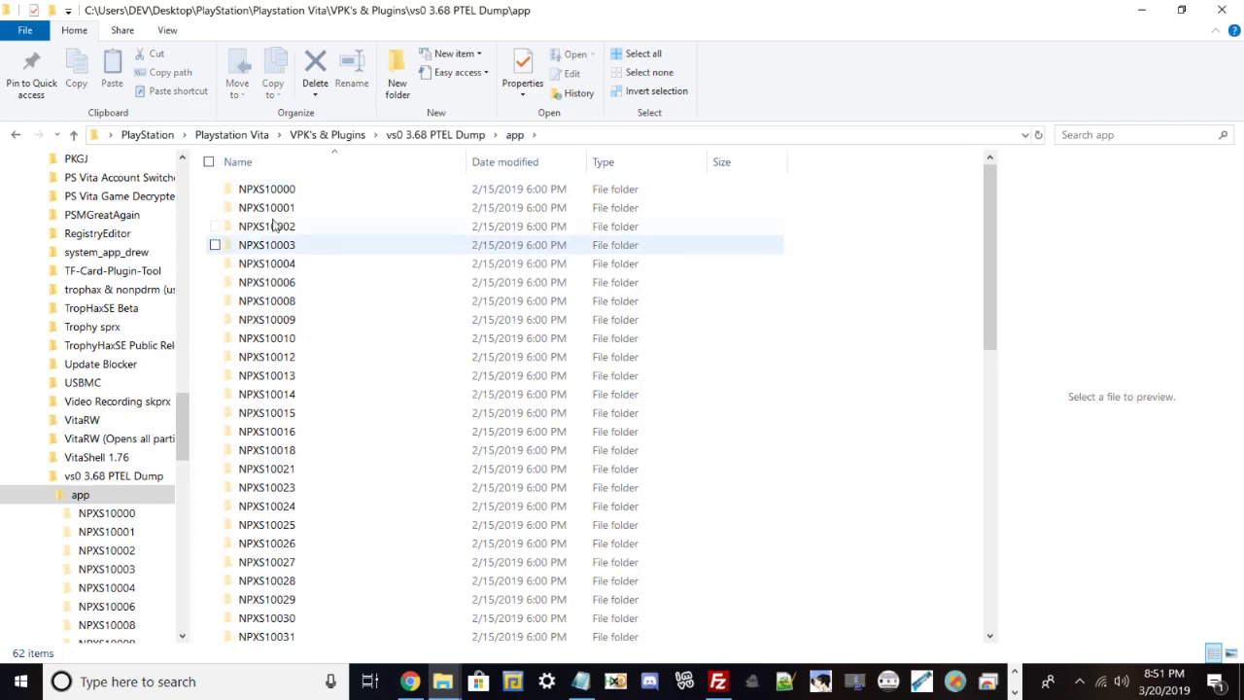
scroll(333, 311, down, 4)
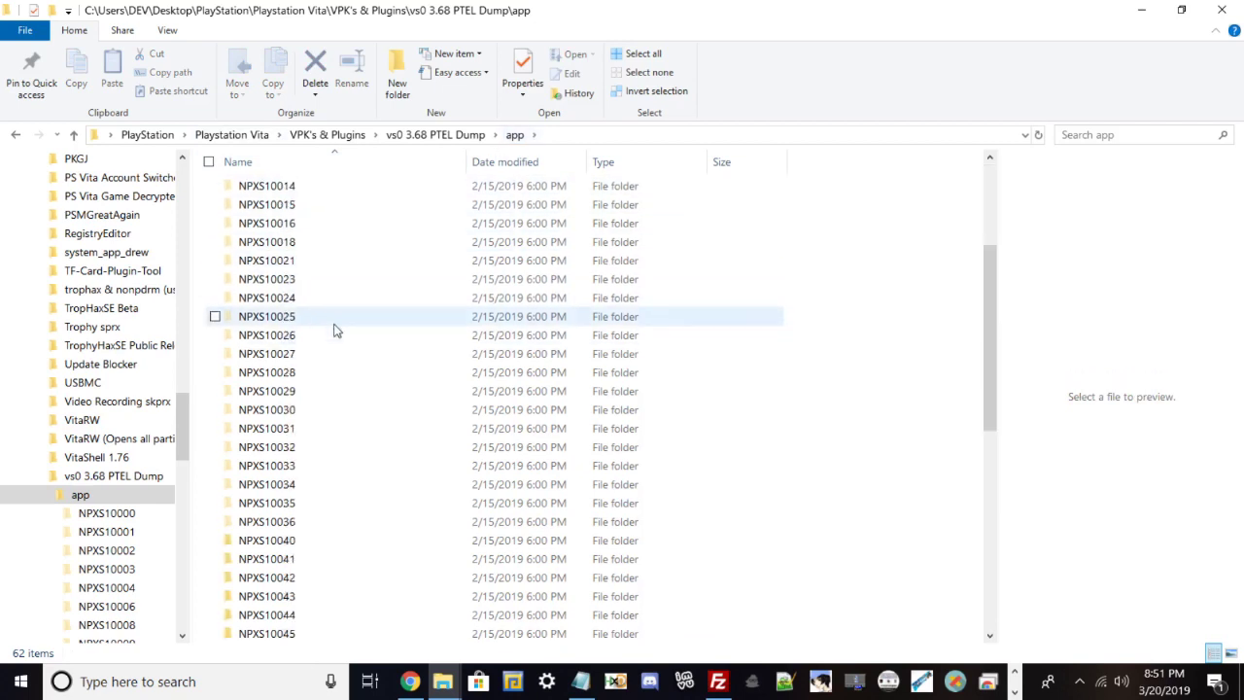
click(311, 437)
click(275, 336)
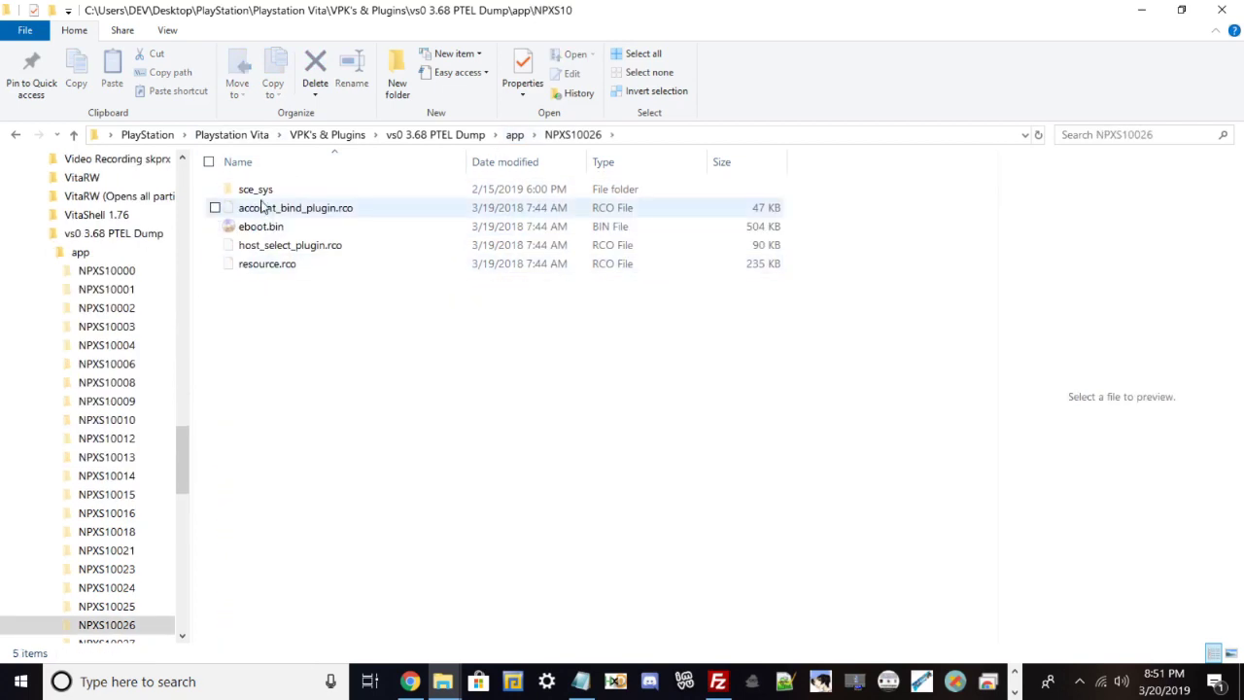
click(258, 193)
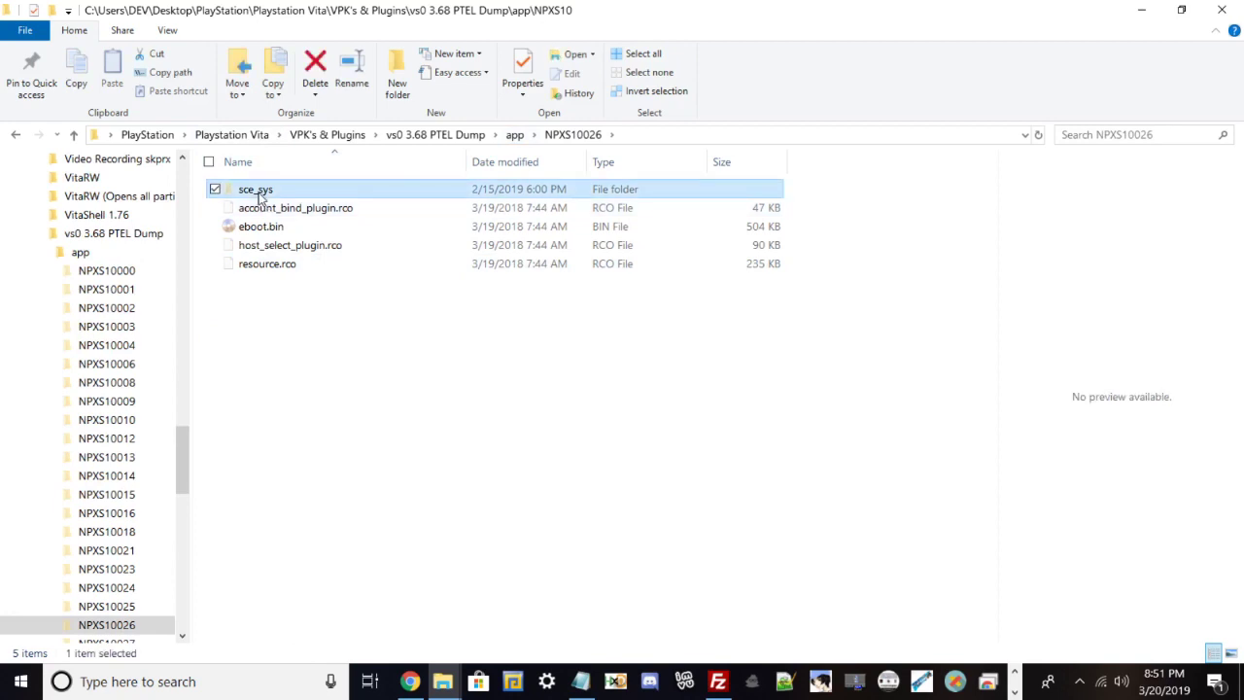
double_click(259, 193)
click(351, 199)
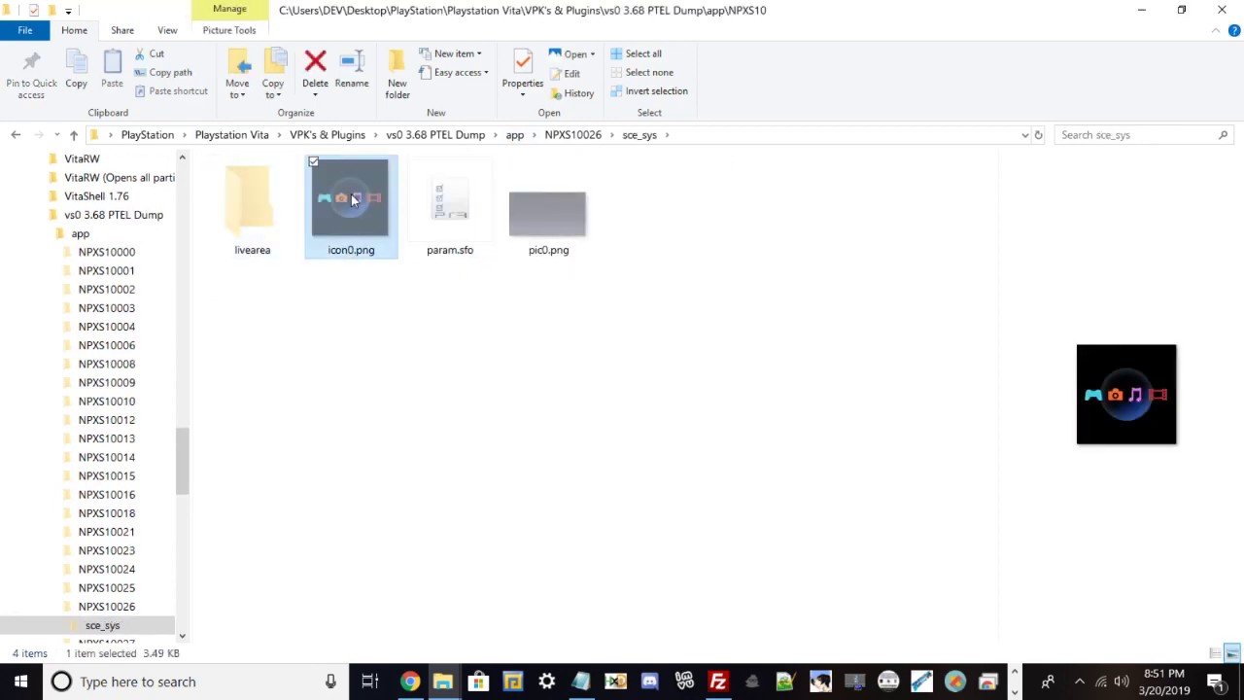
Open param.sfo in the PARAM.SFO Editor, inspect its title field, and close the editor without saving changes
click(434, 206)
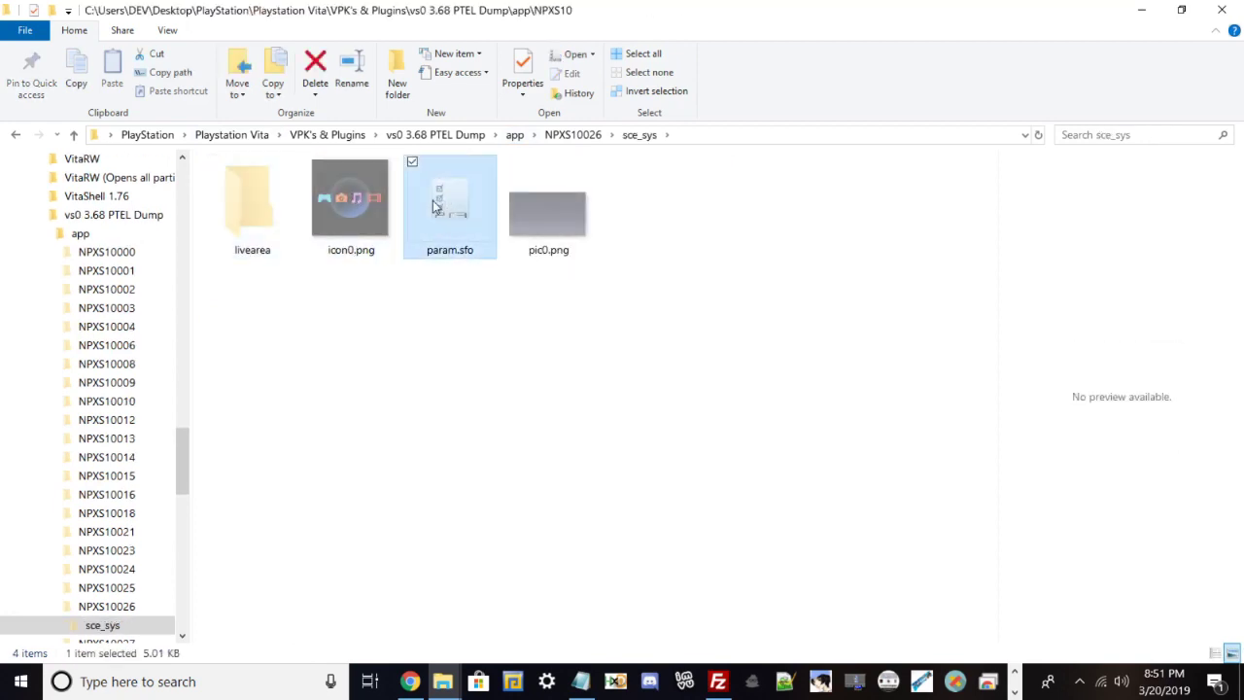
double_click(437, 209)
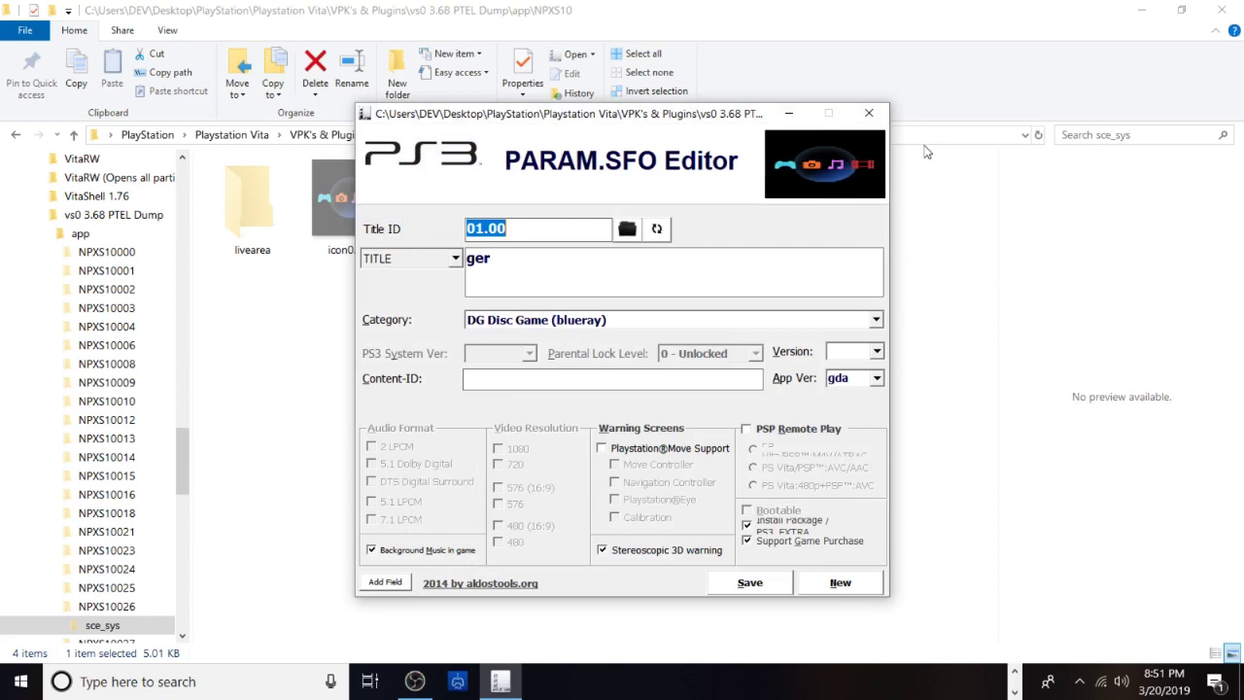
double_click(516, 256)
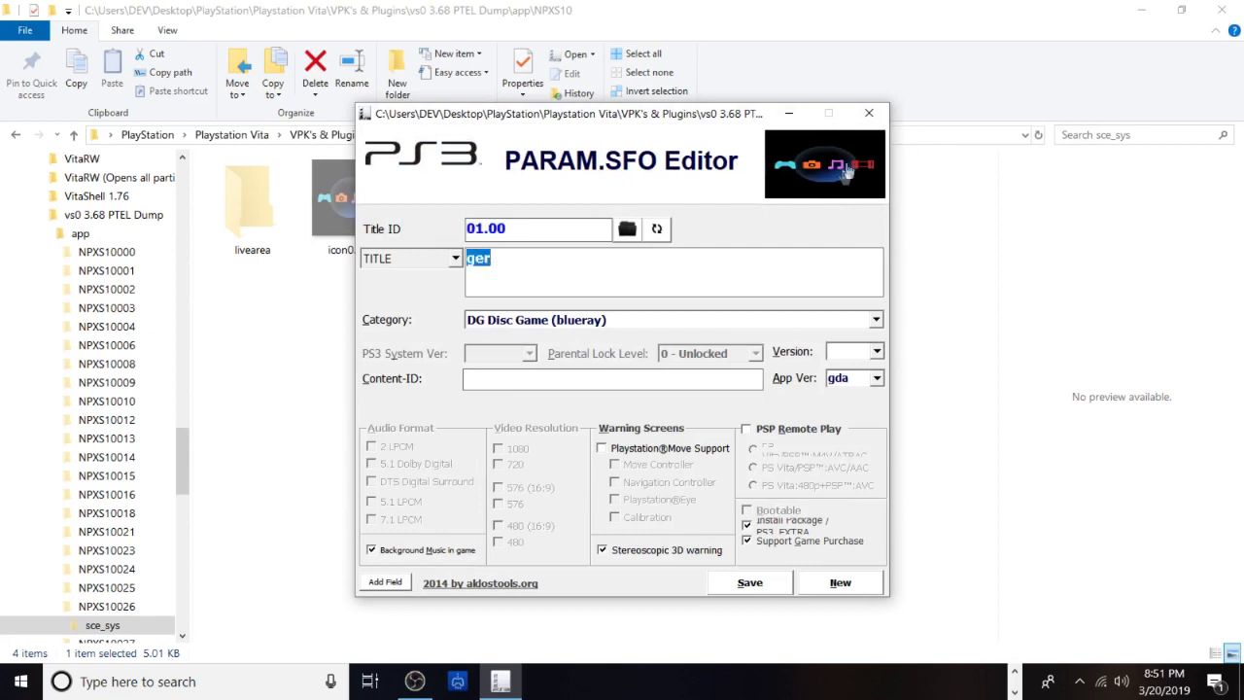
click(541, 250)
click(993, 145)
click(869, 113)
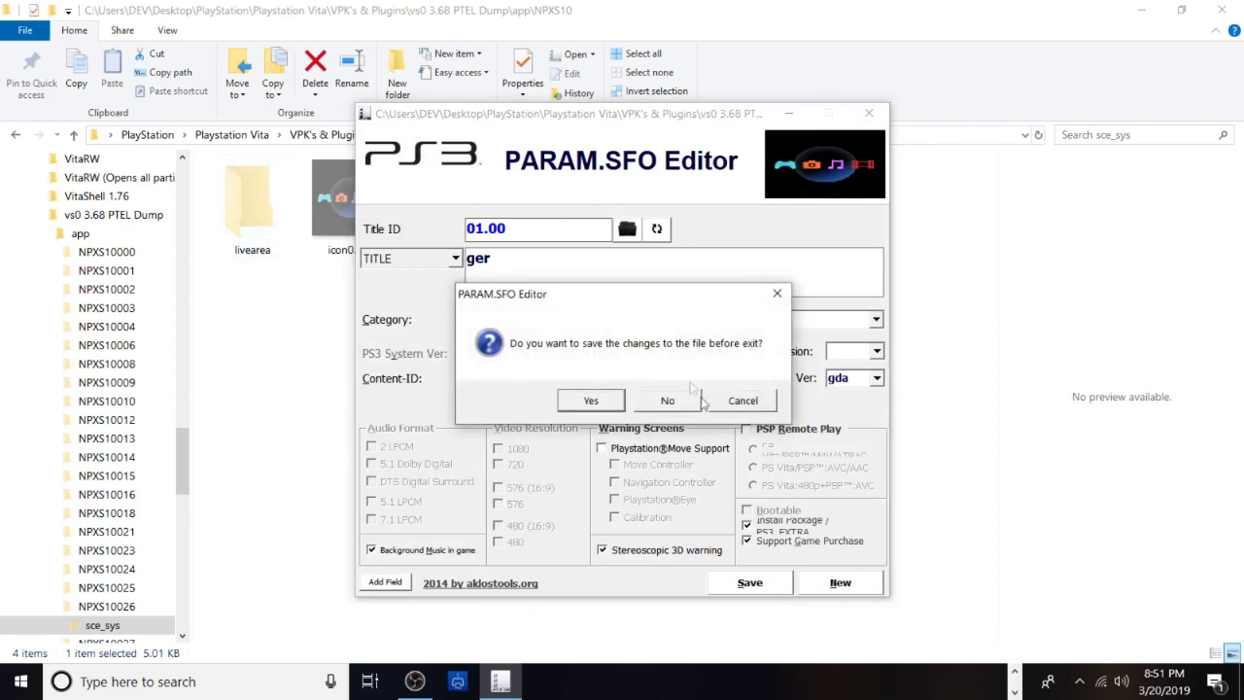
click(689, 399)
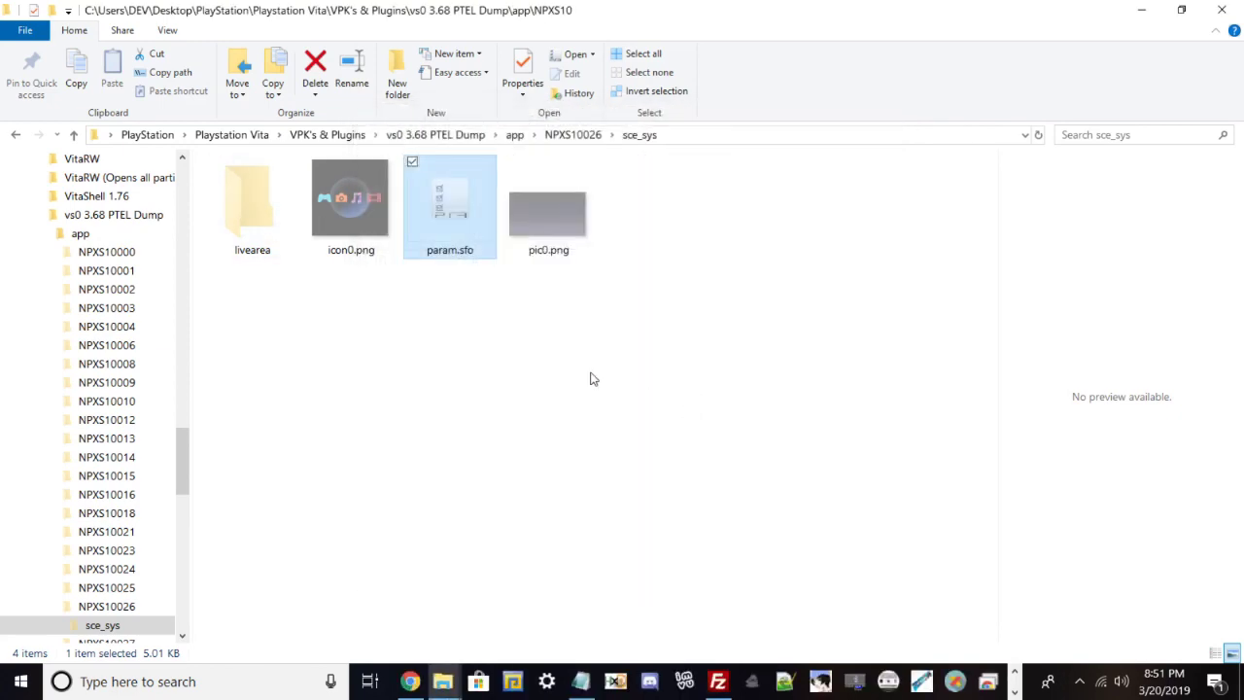
Return through the vs0 3.68 PTEL Dump folder to VPK's & Plugins and minimize File Explorer
click(438, 136)
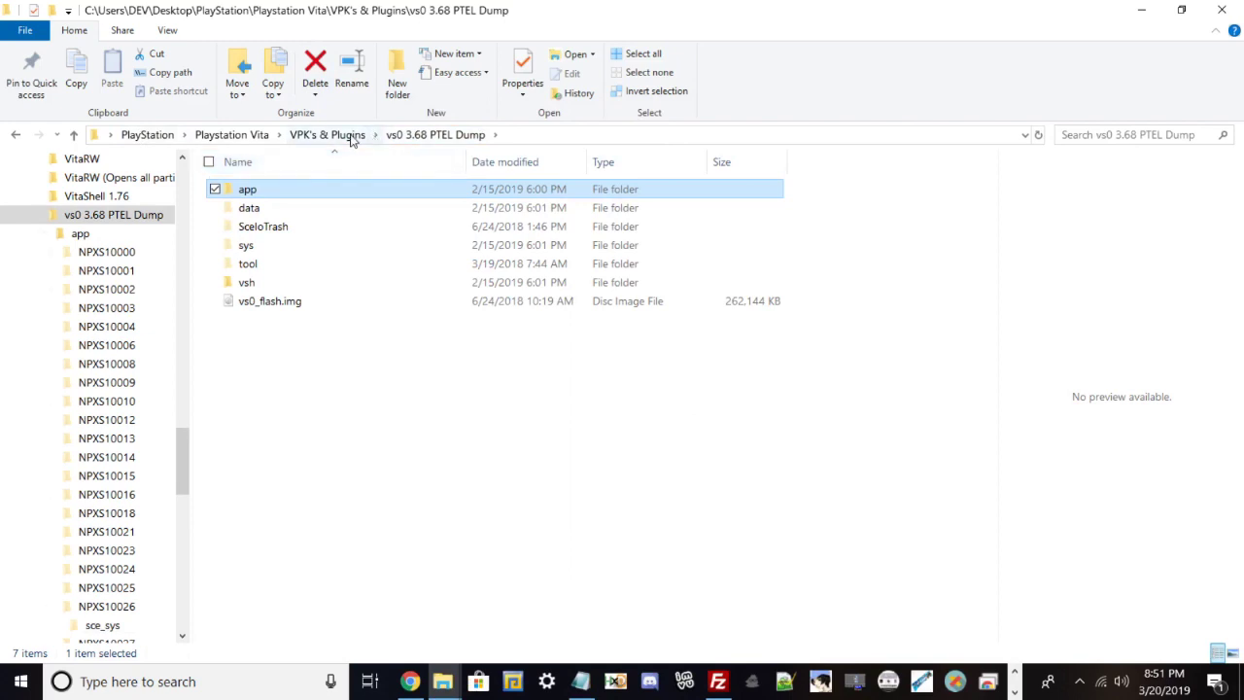
click(327, 136)
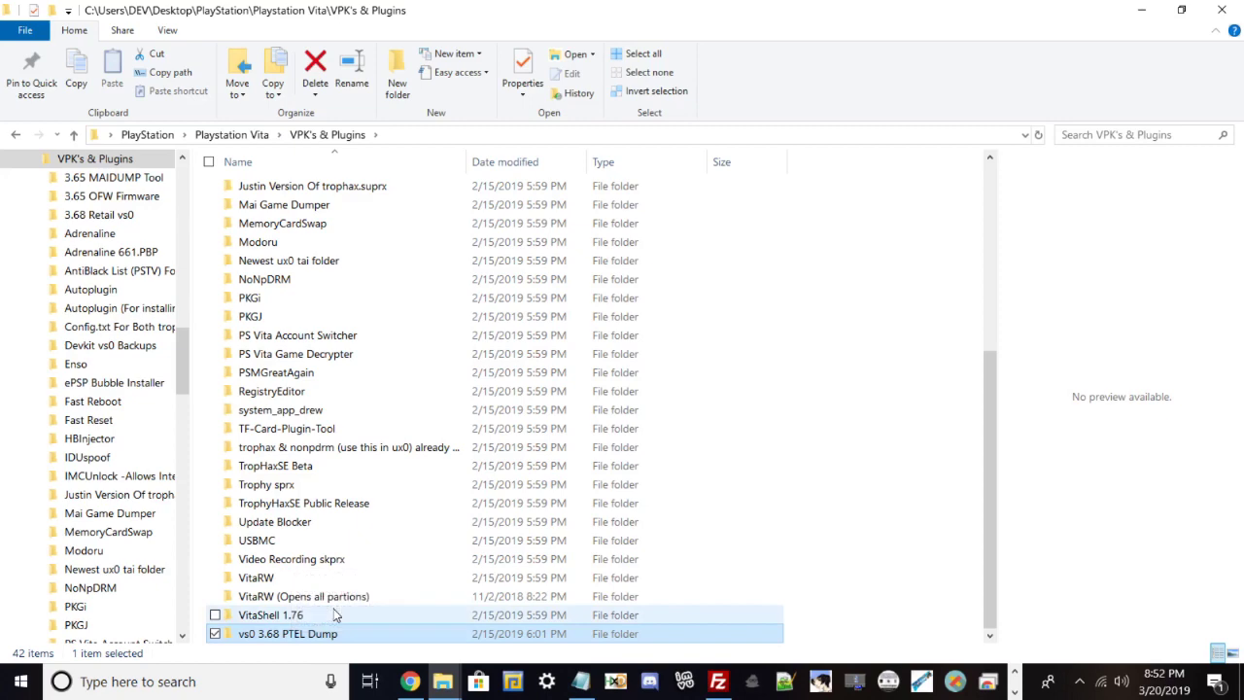
click(1141, 10)
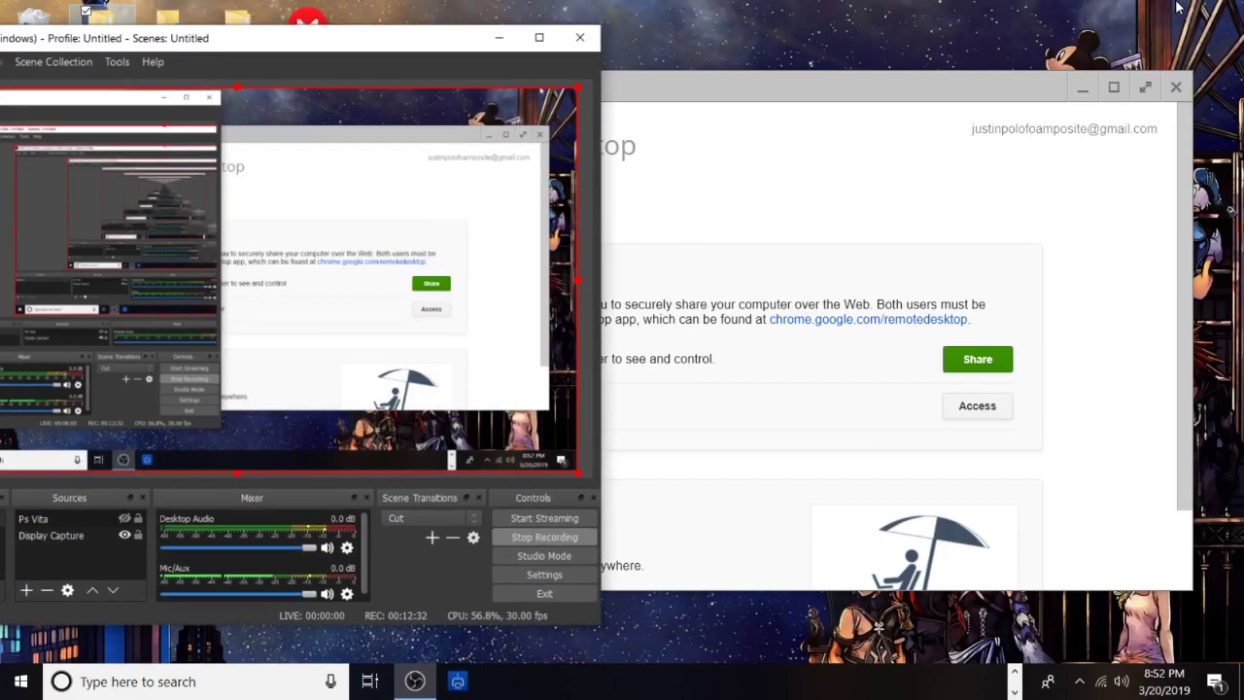
Close the Chrome remote desktop window and maximize the OBS window
click(1181, 8)
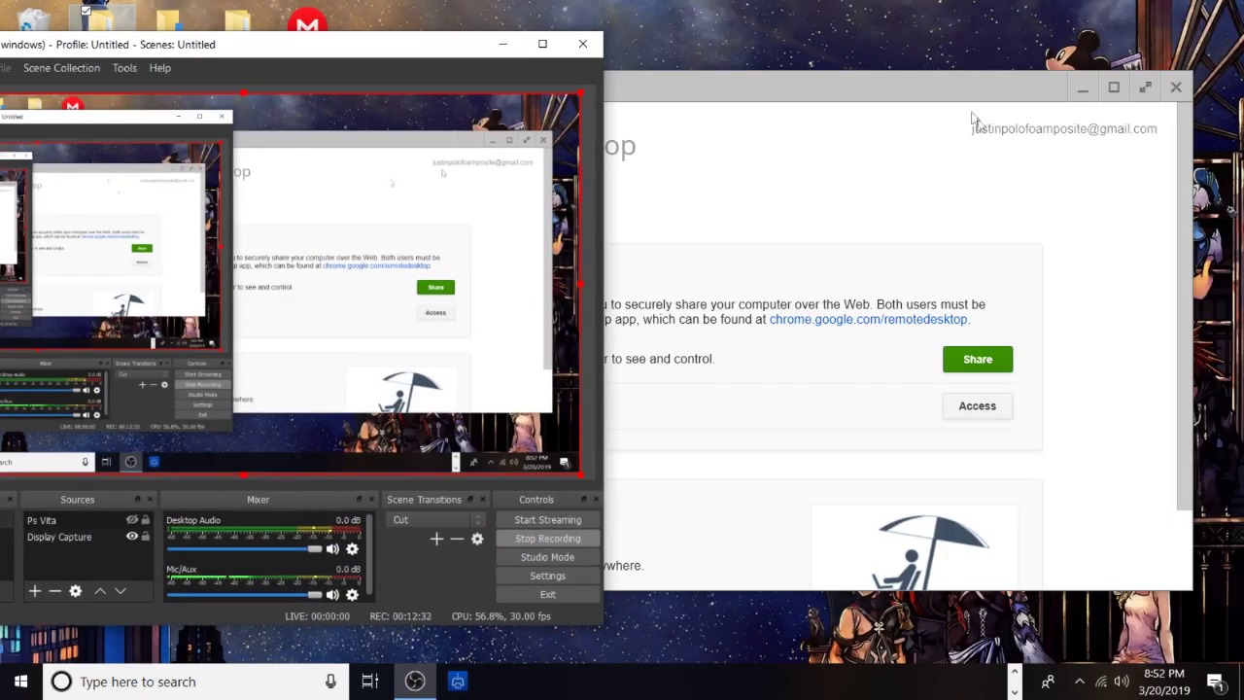
click(1176, 89)
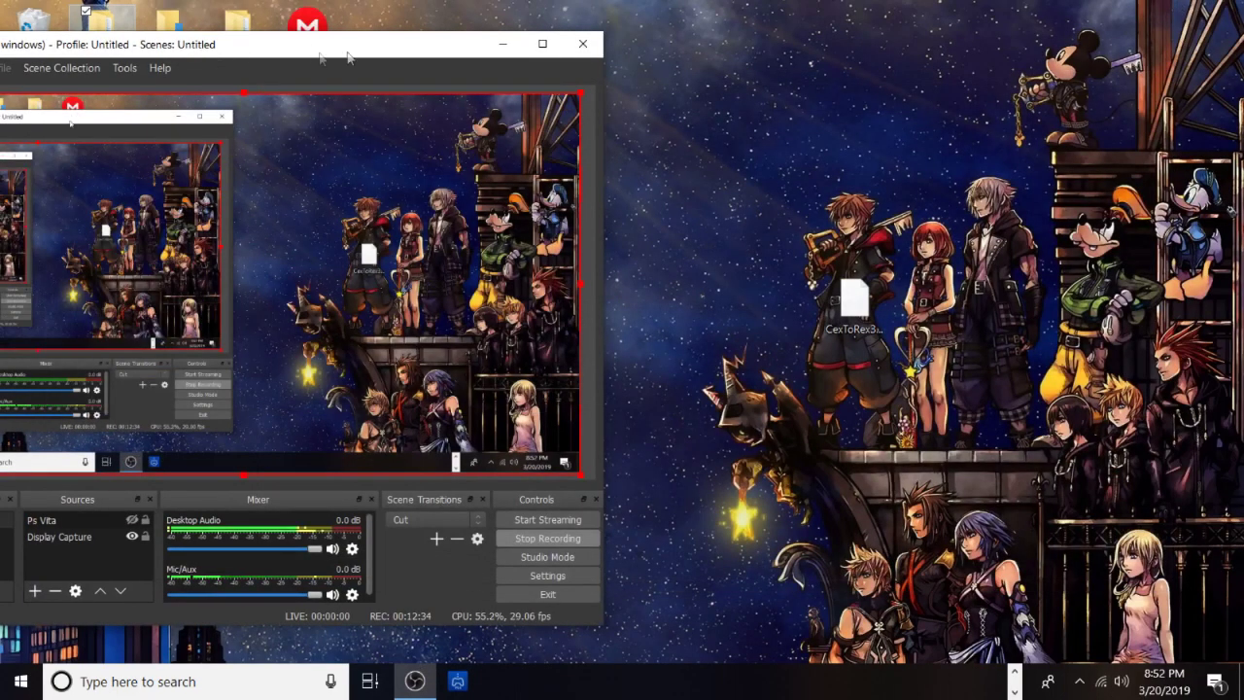
click(132, 520)
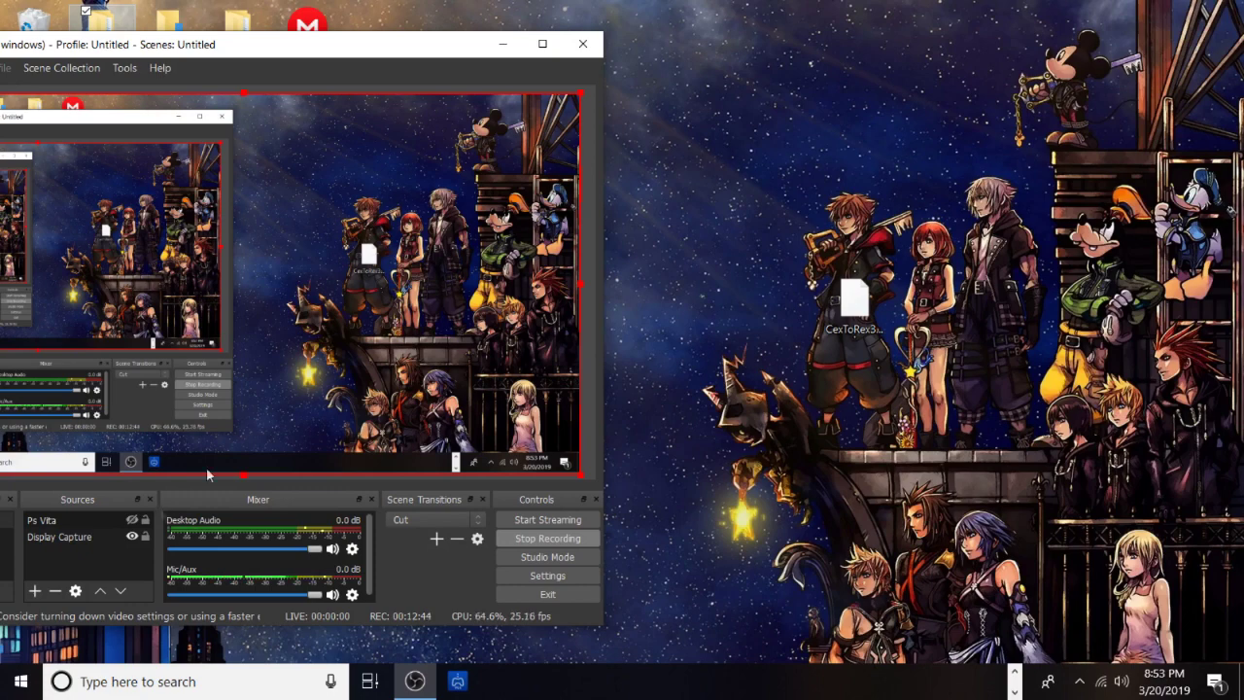
click(542, 43)
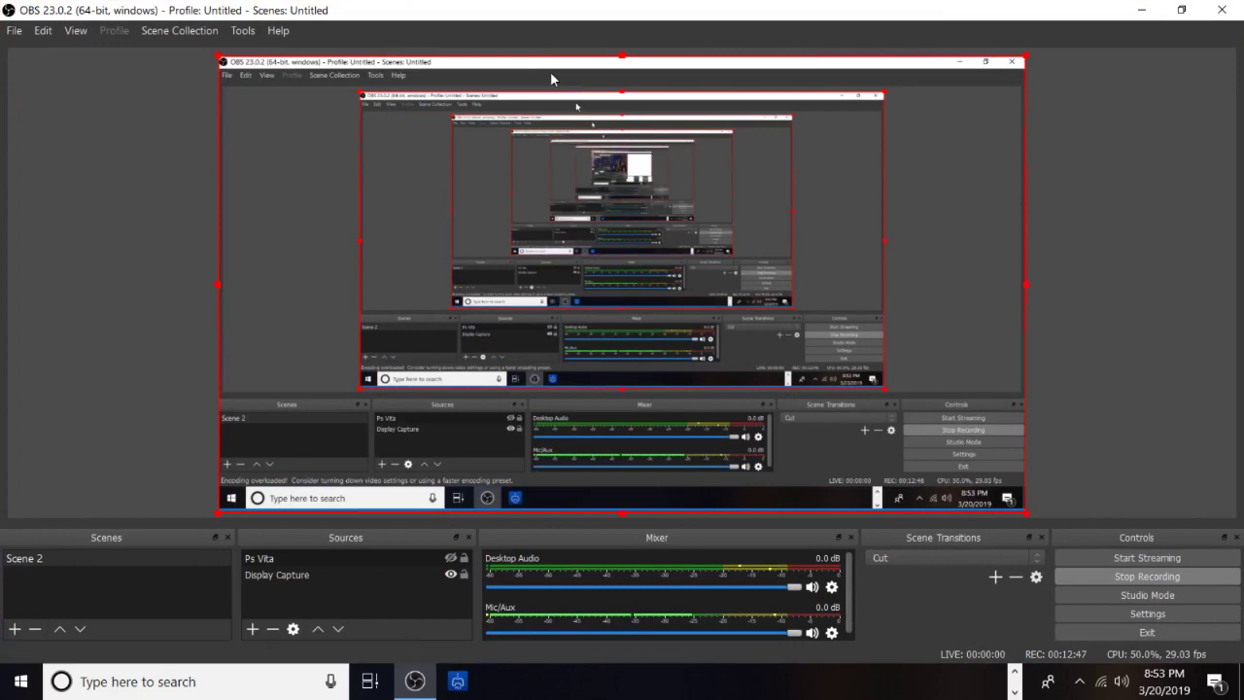